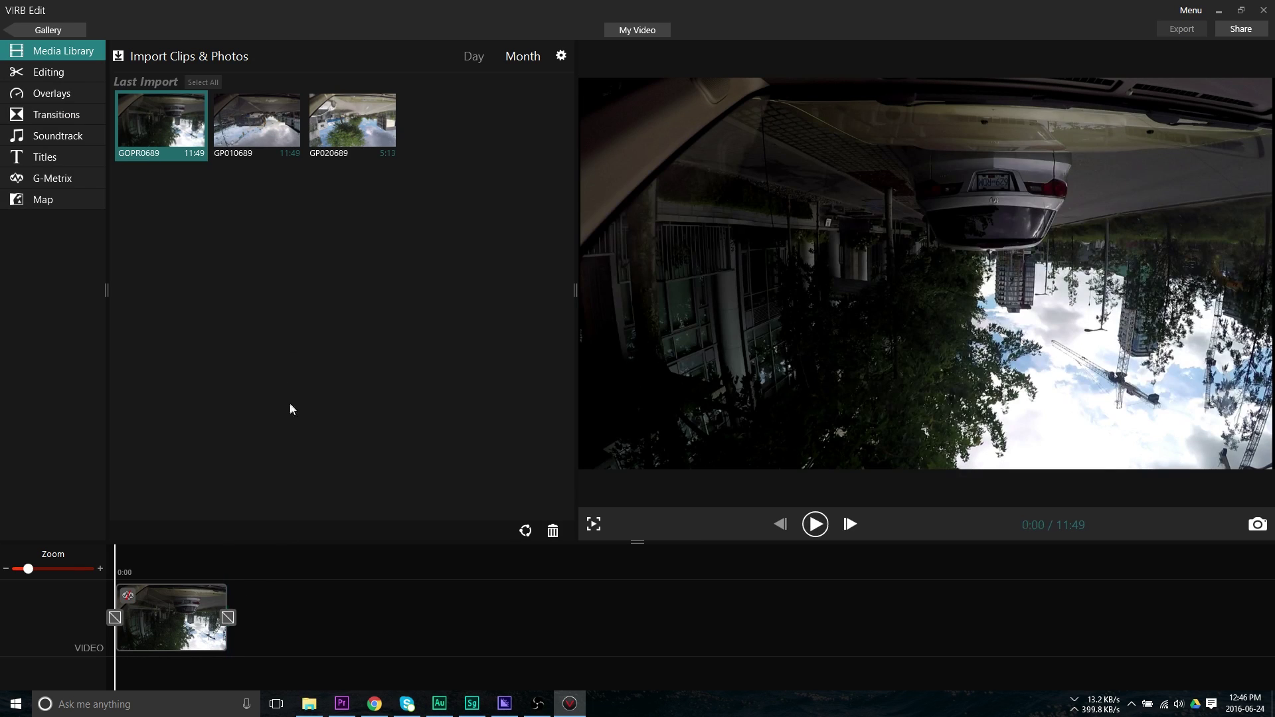
Step: Rotate GOPR0689 by 180° and load the Jun_16_2016_10_55_38_AM GPX log from this computer for import
click(61, 73)
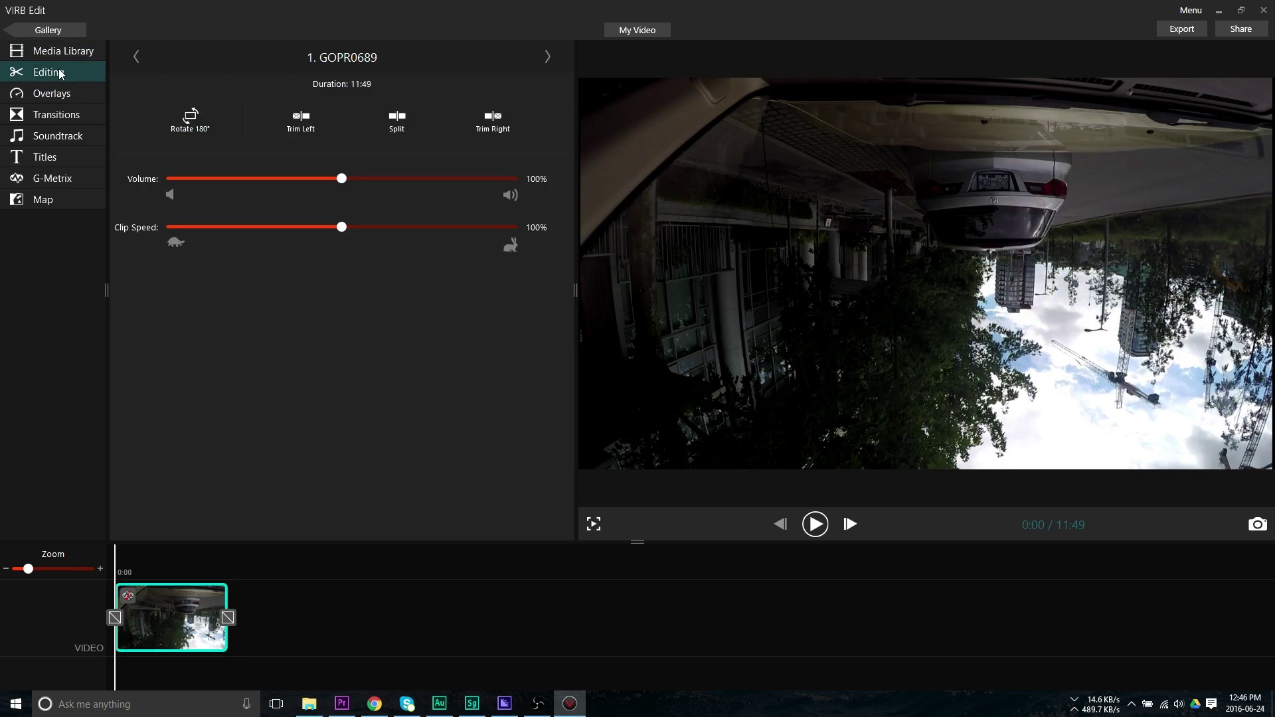
click(210, 117)
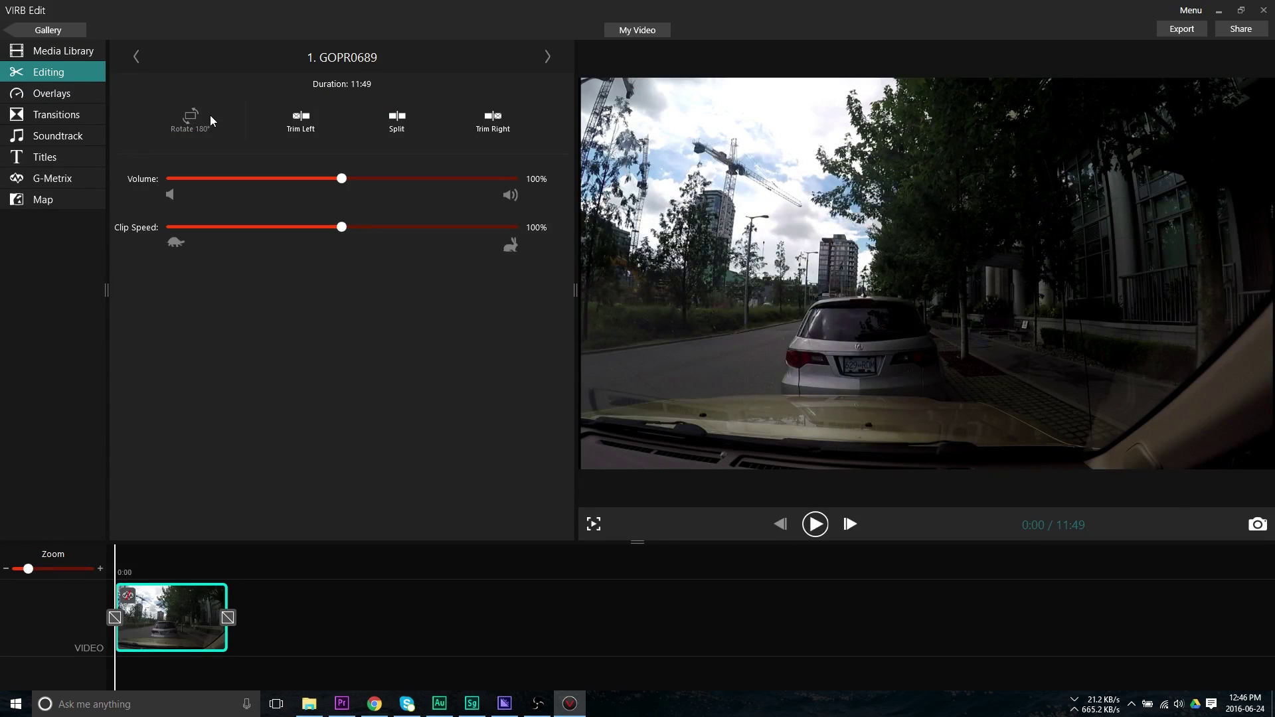
click(55, 176)
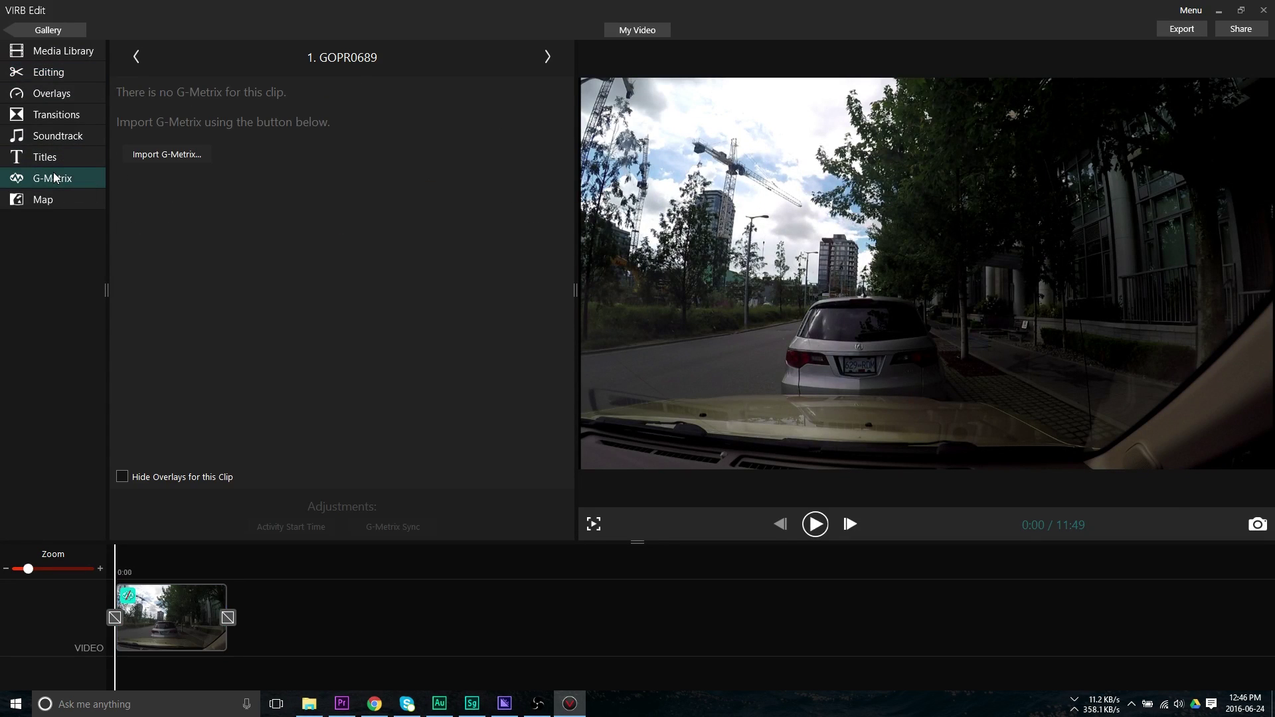
click(140, 155)
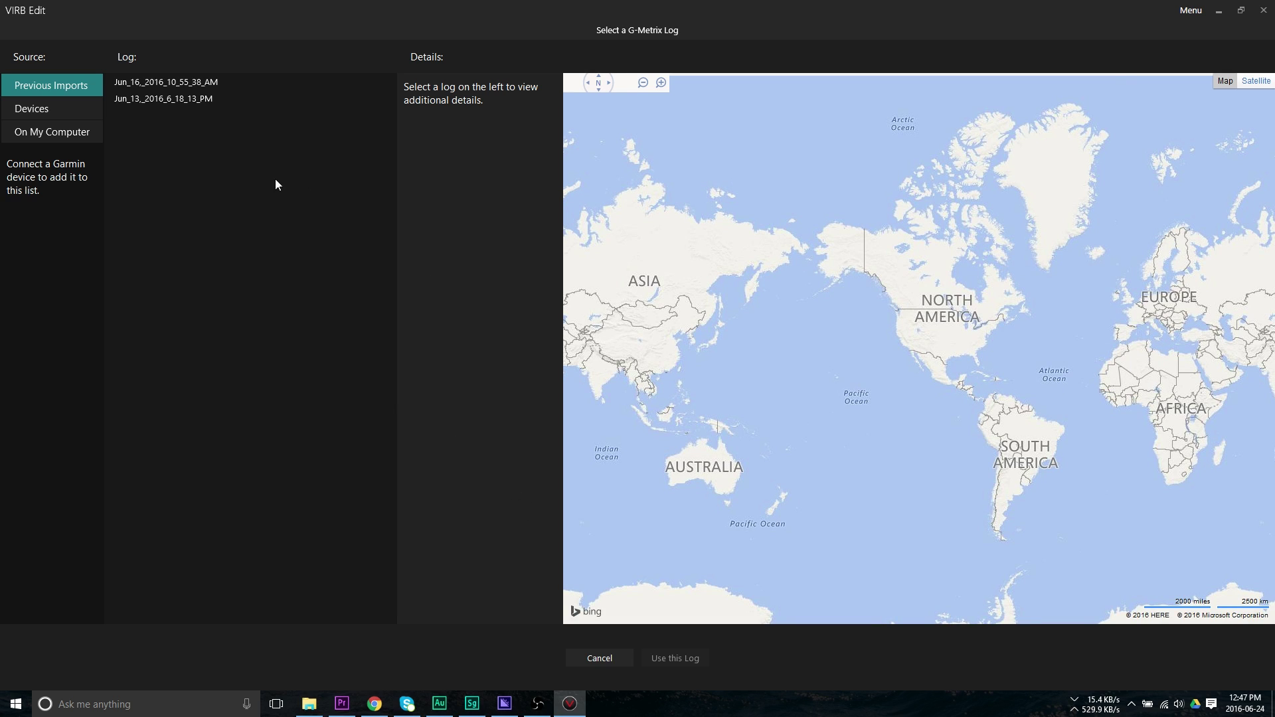
click(62, 129)
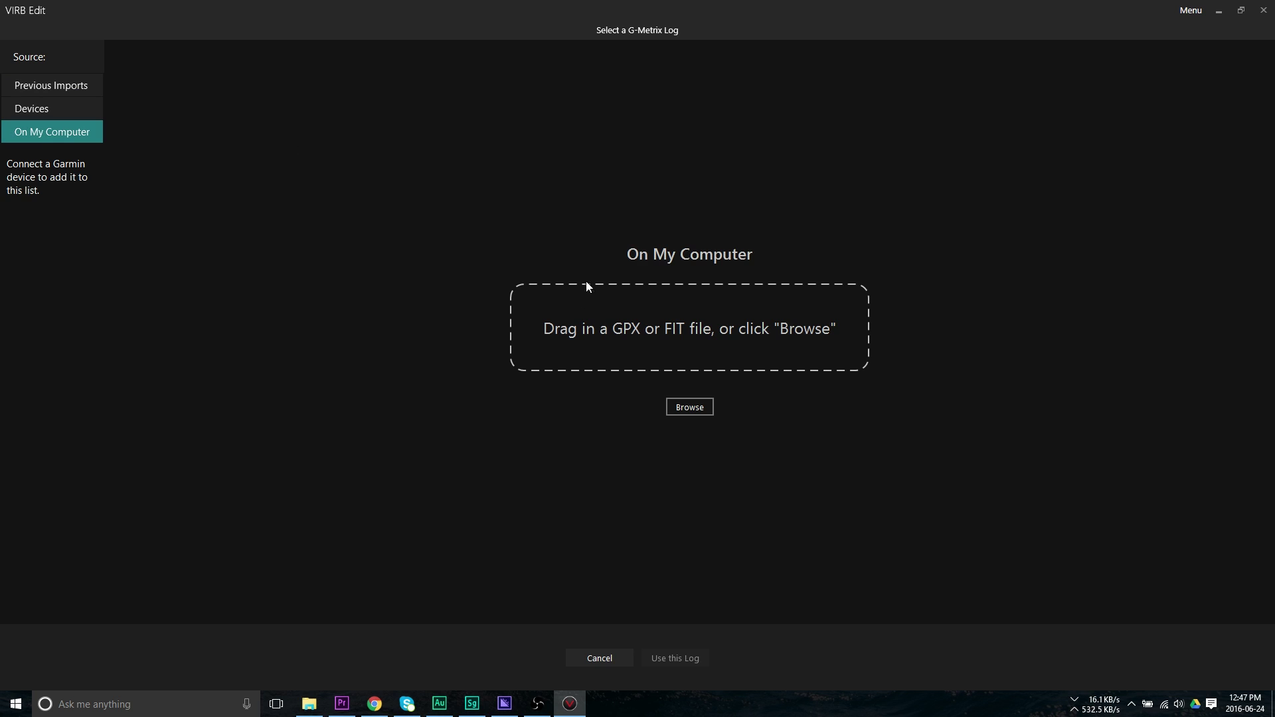
click(309, 704)
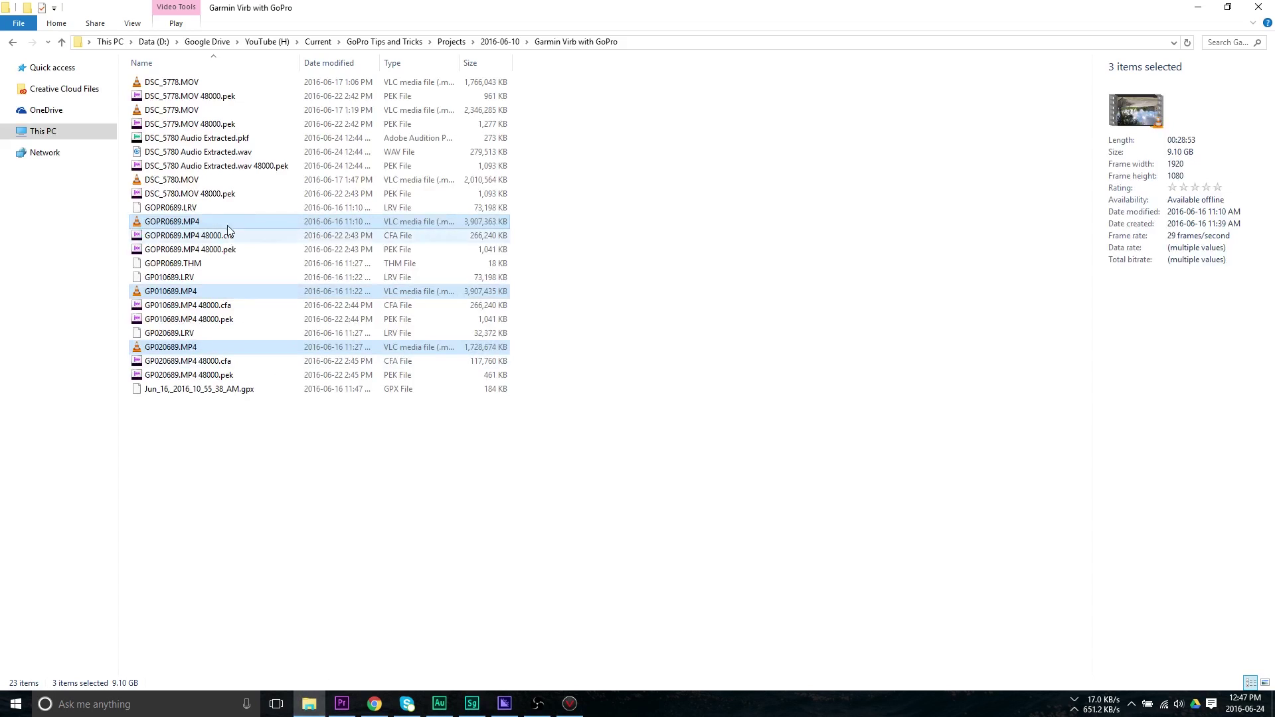
drag(212, 391, 568, 467)
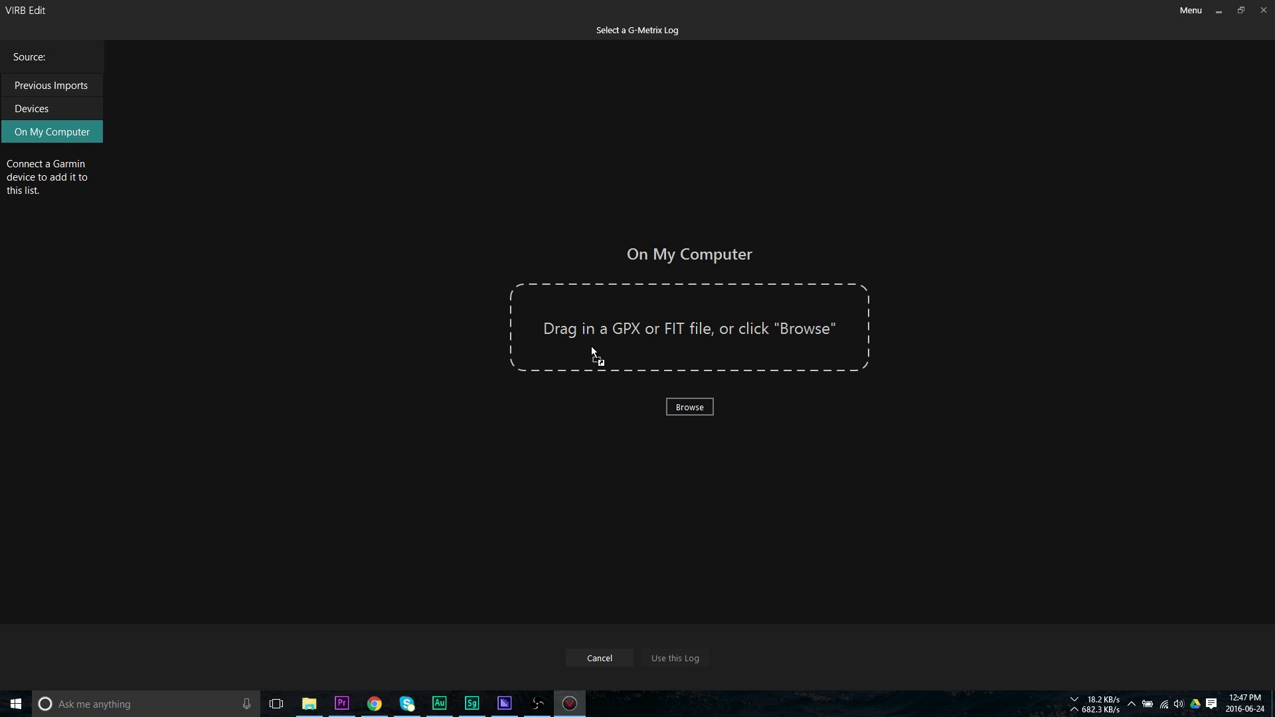
drag(592, 347, 592, 348)
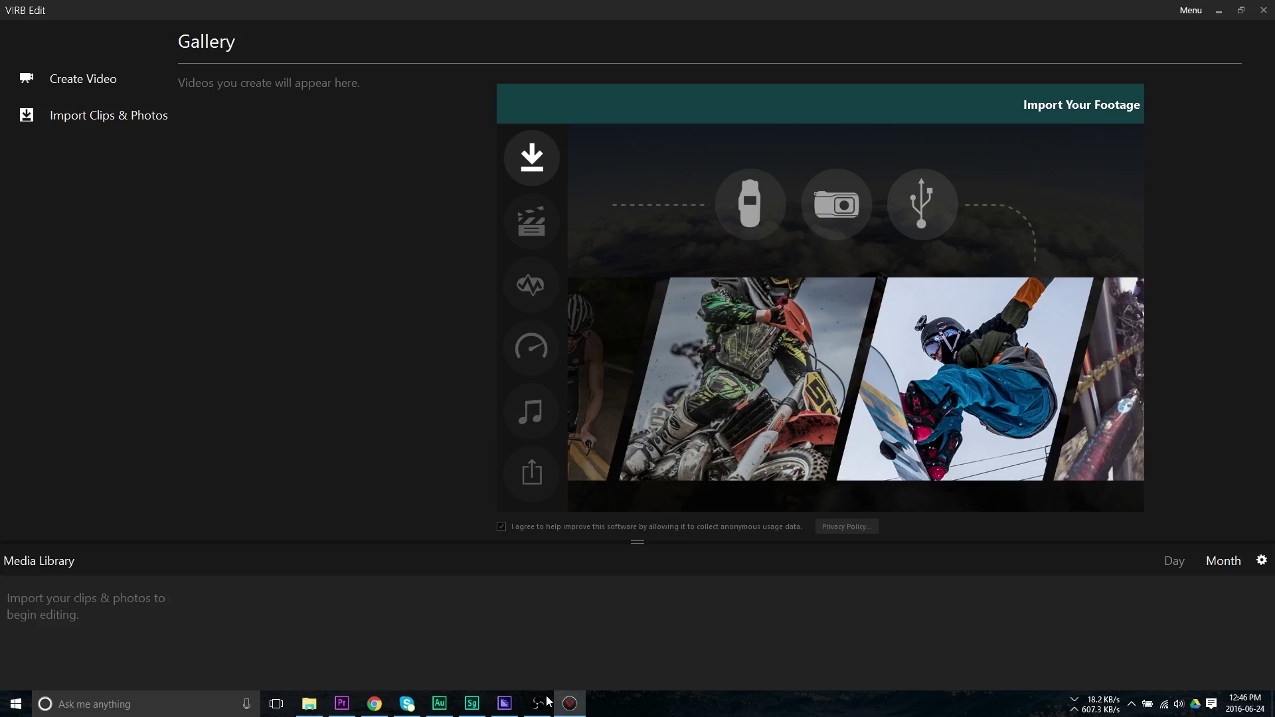
Step: Drag the GOPR0689, GP010689 and GP020689 MP4 files from Explorer into VIRB Edit's Media Library
click(304, 706)
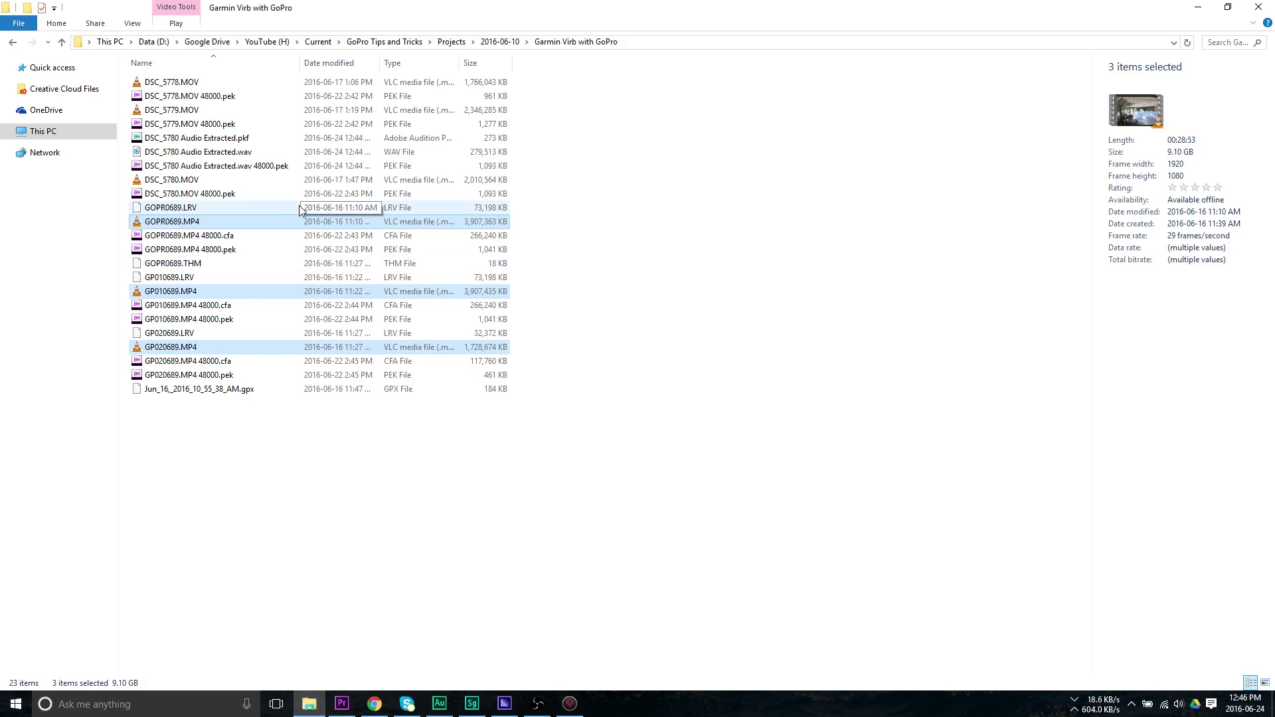
drag(347, 223, 506, 643)
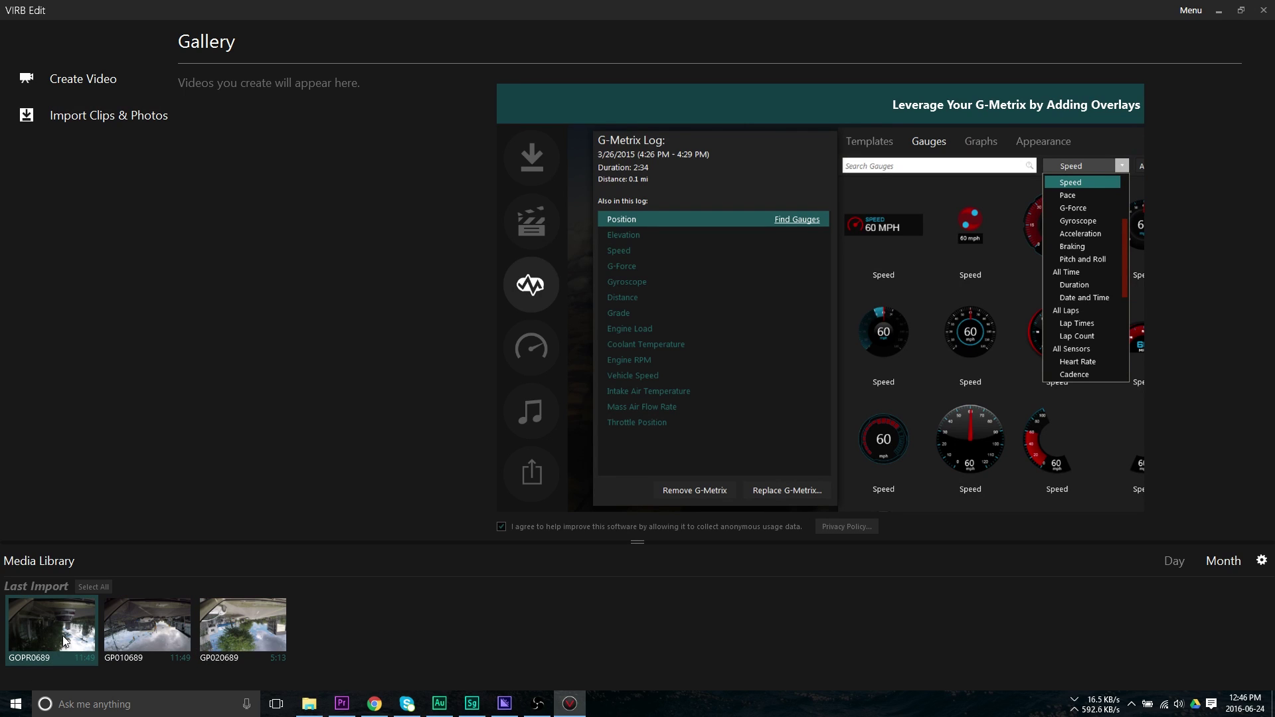
Step: Select all three clips and create a new video project named My Video
click(100, 587)
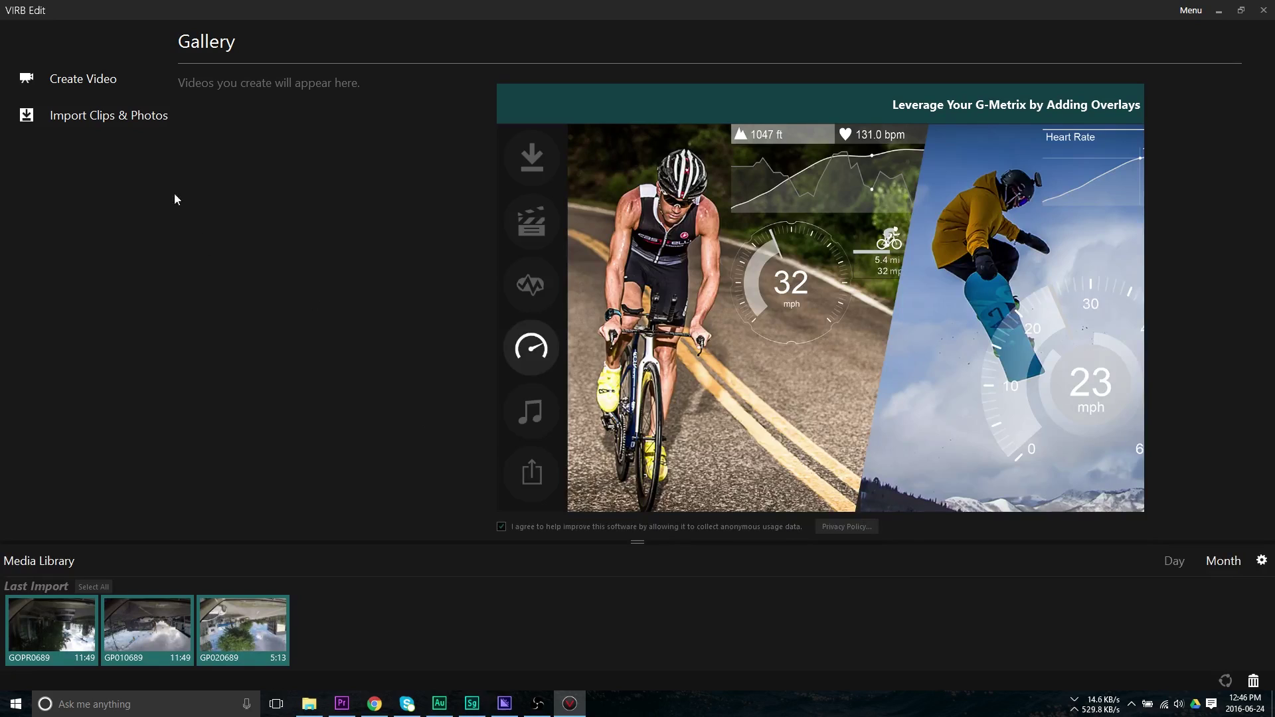
click(72, 79)
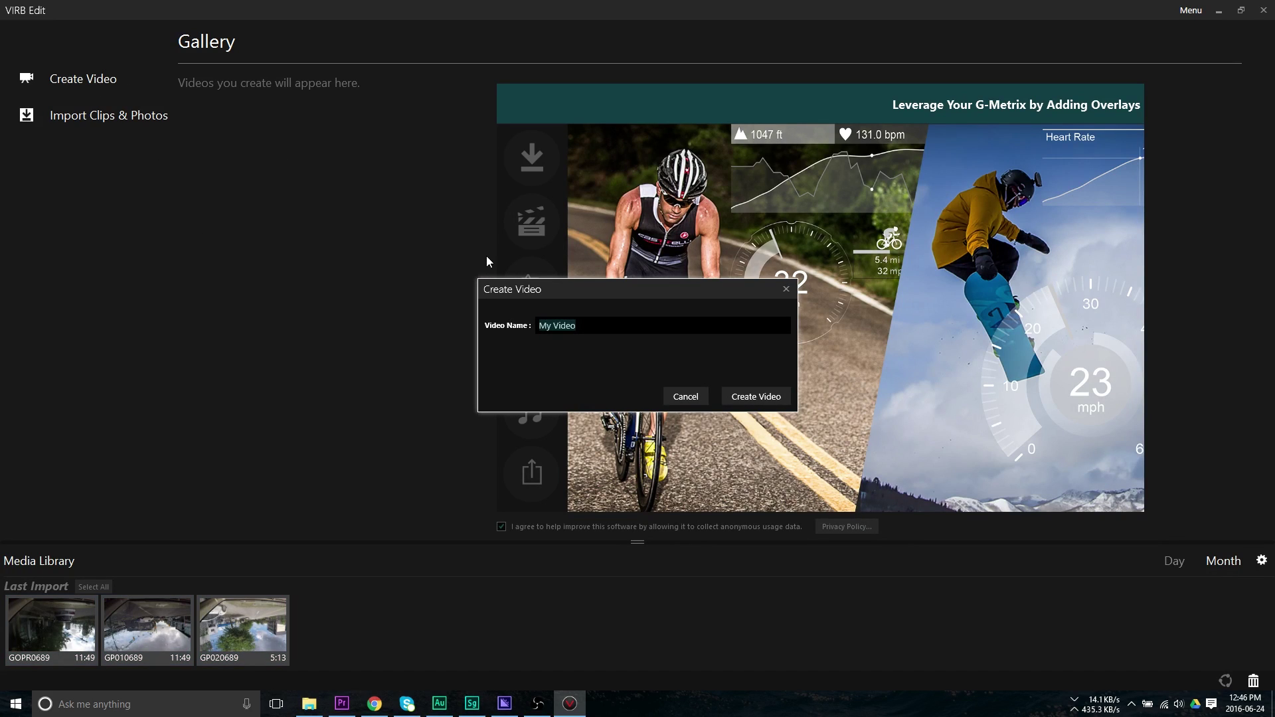
click(745, 397)
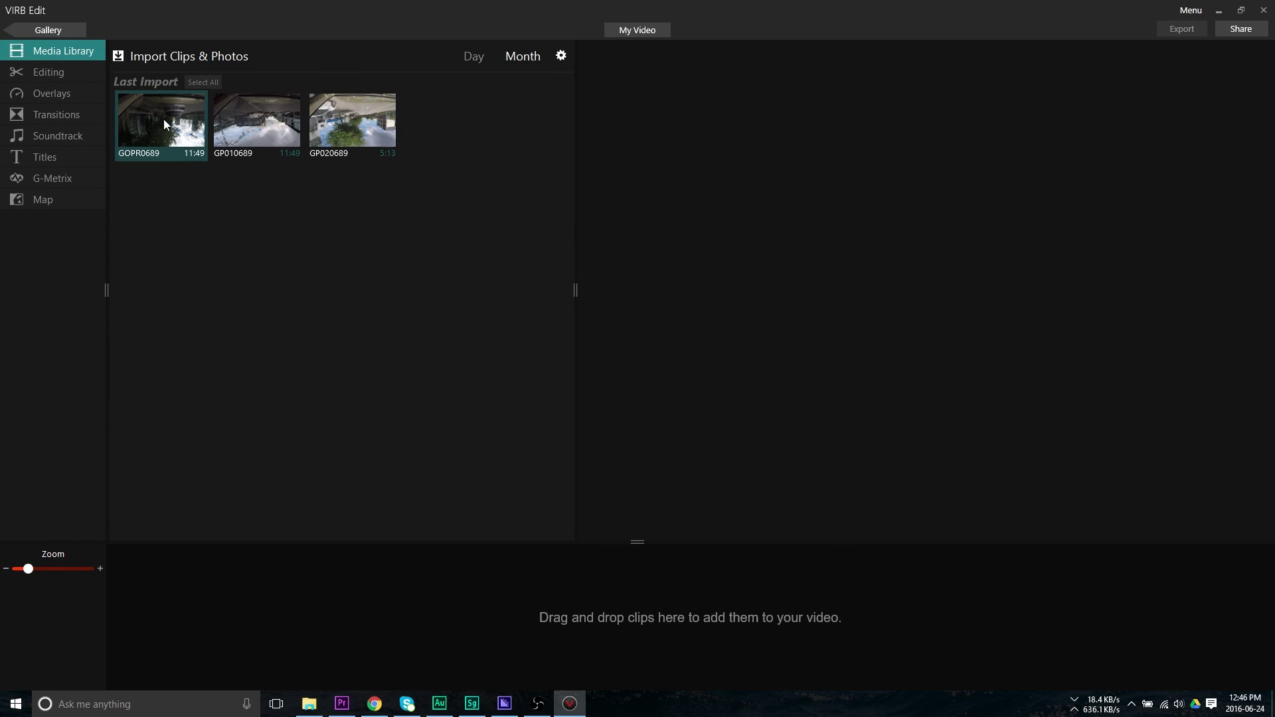
Step: Place the GOPR0689 clip at the start of the timeline's video track
drag(164, 118, 232, 433)
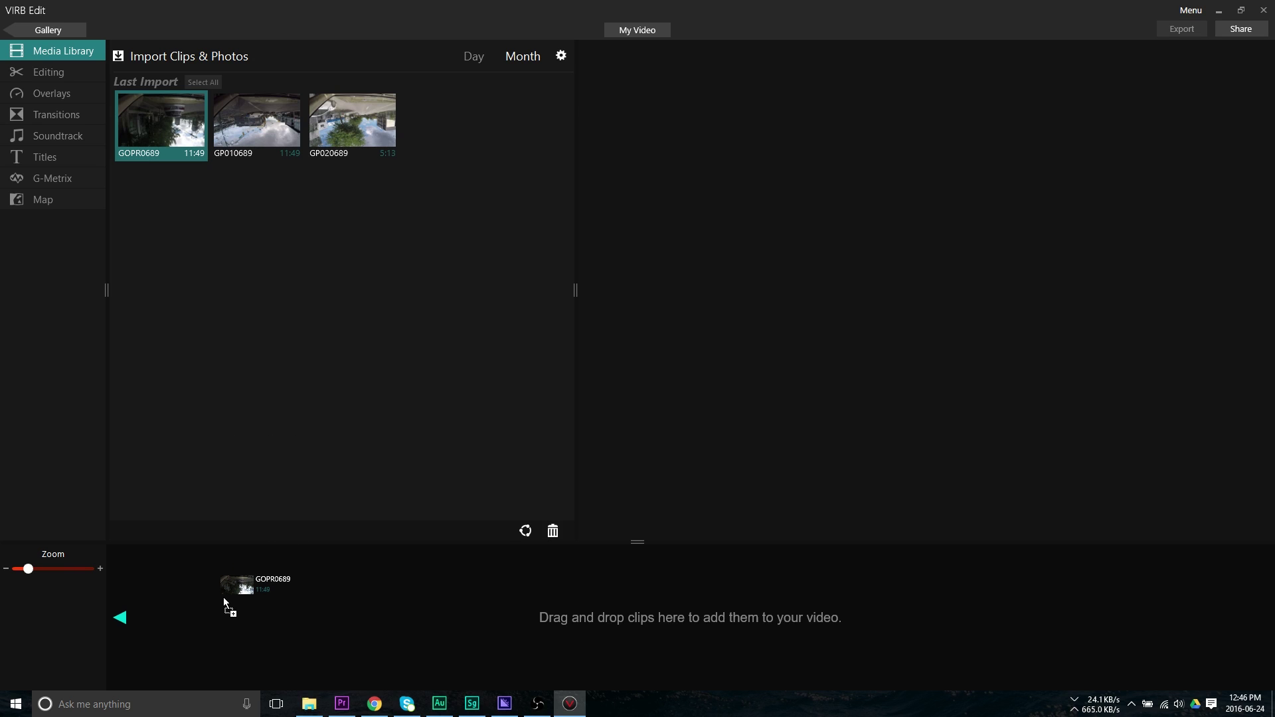
drag(224, 597, 224, 597)
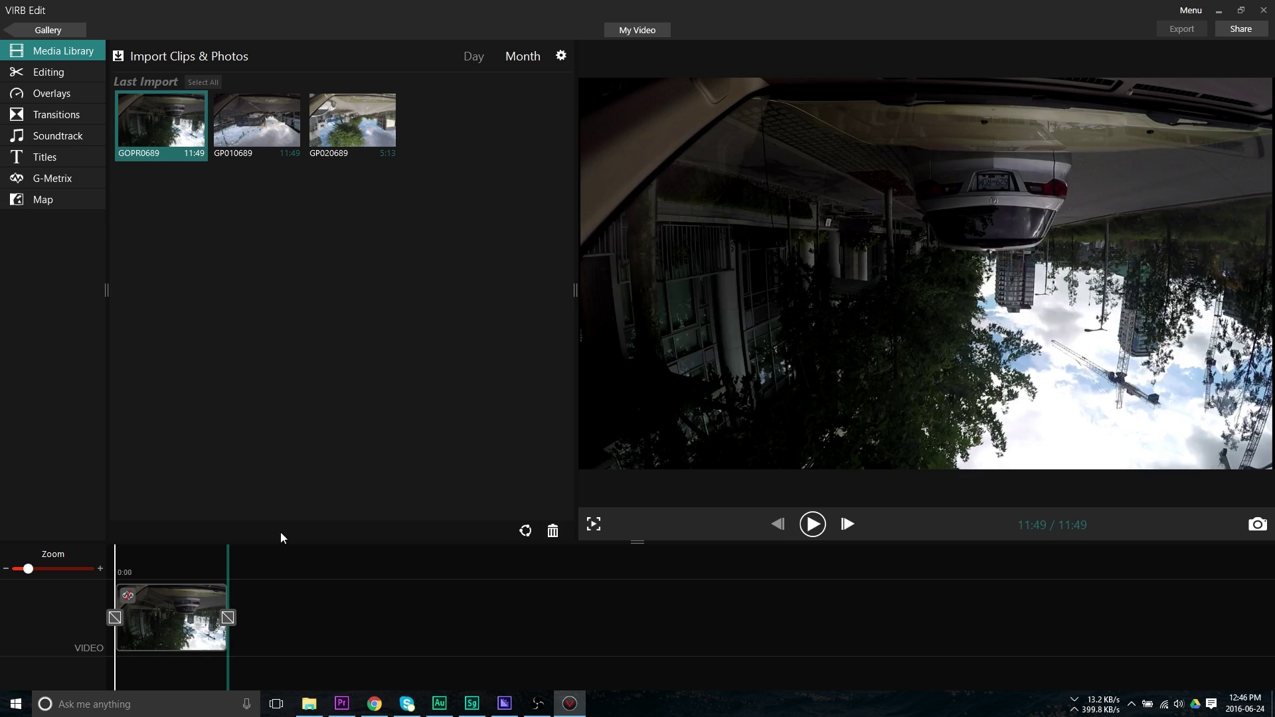
click(60, 74)
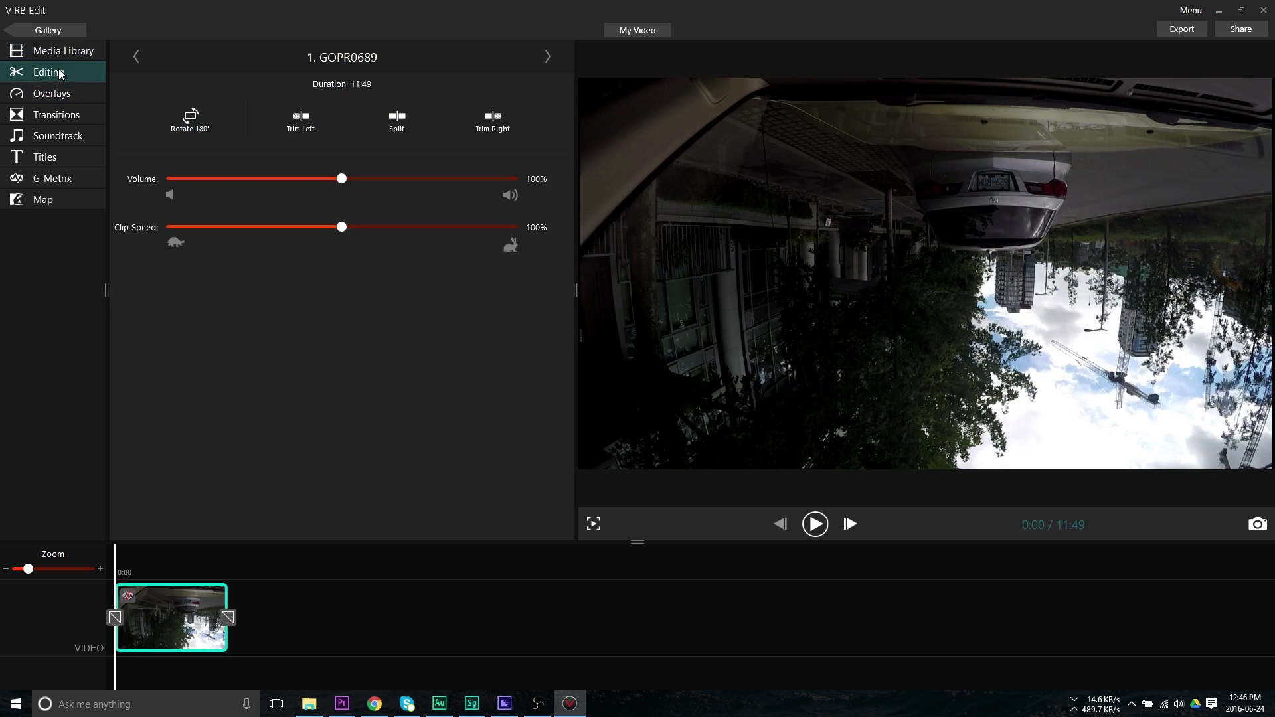
Step: Rotate GOPR0689 by 180° so it plays right side up
click(210, 117)
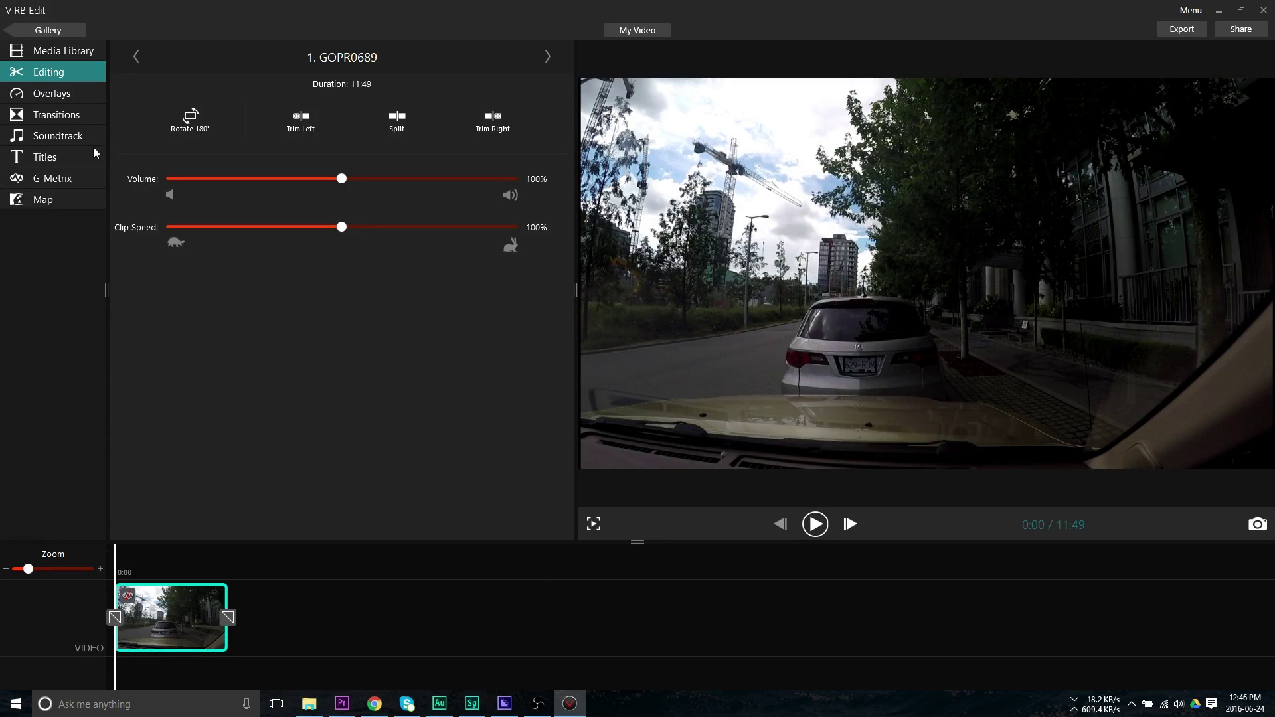
Step: Import the Jun_16_2016_10_55_38_AM.gpx log from this computer and apply it to GOPR0689
click(54, 178)
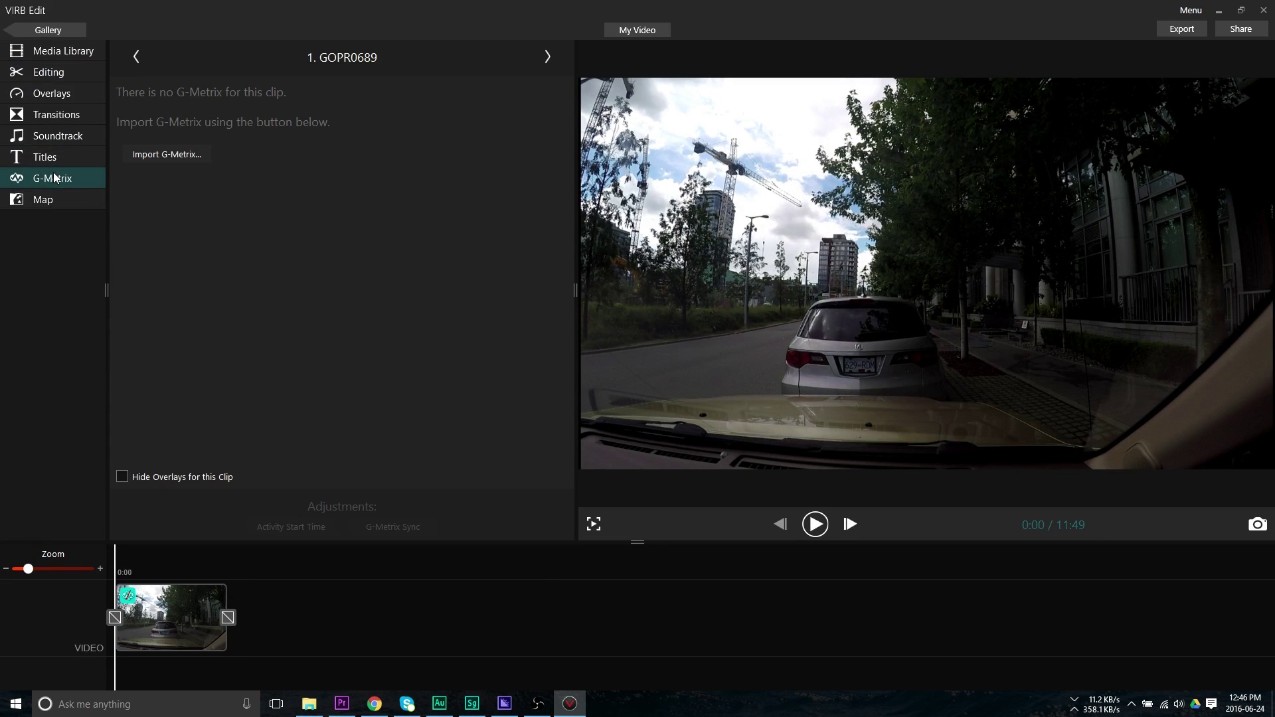
click(141, 158)
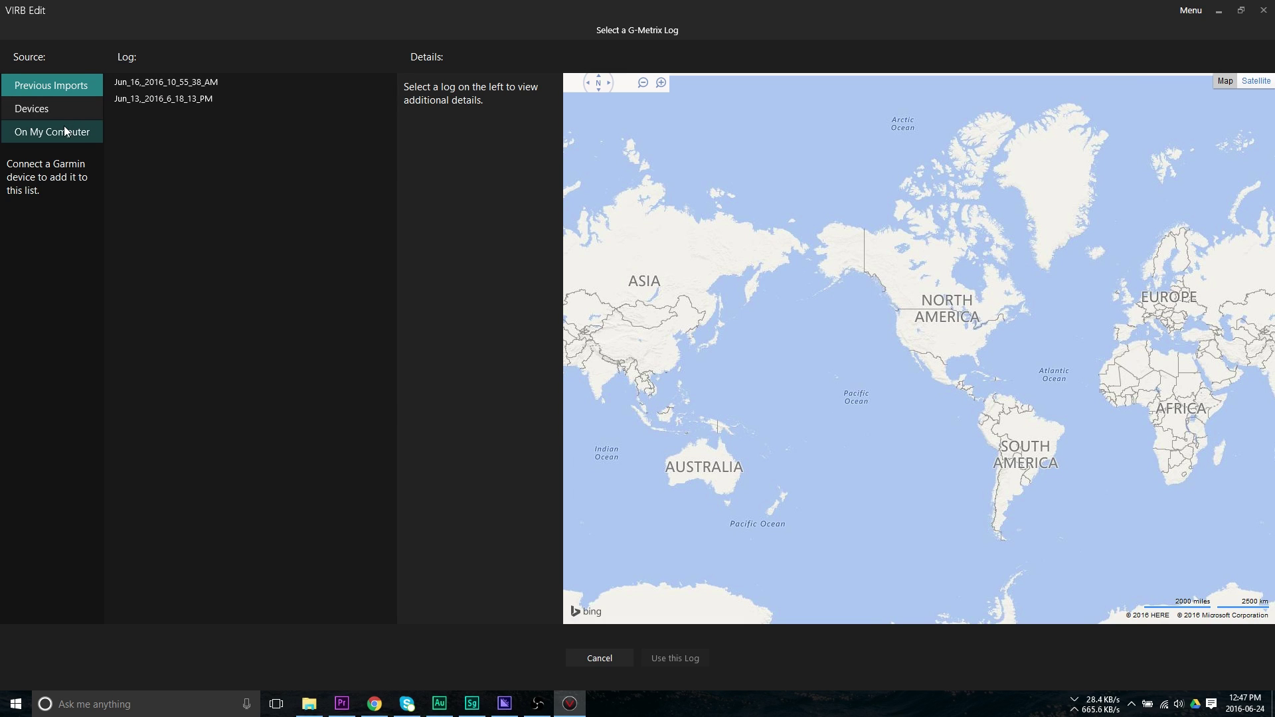
click(64, 130)
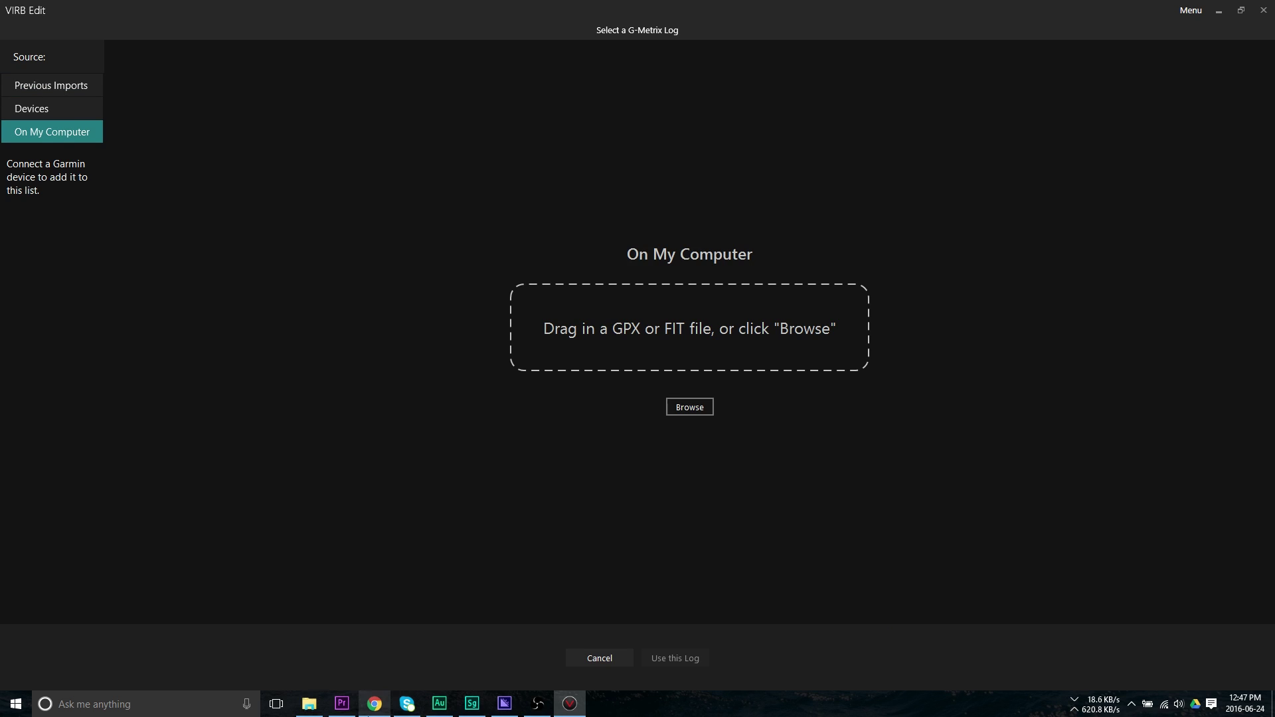
click(311, 714)
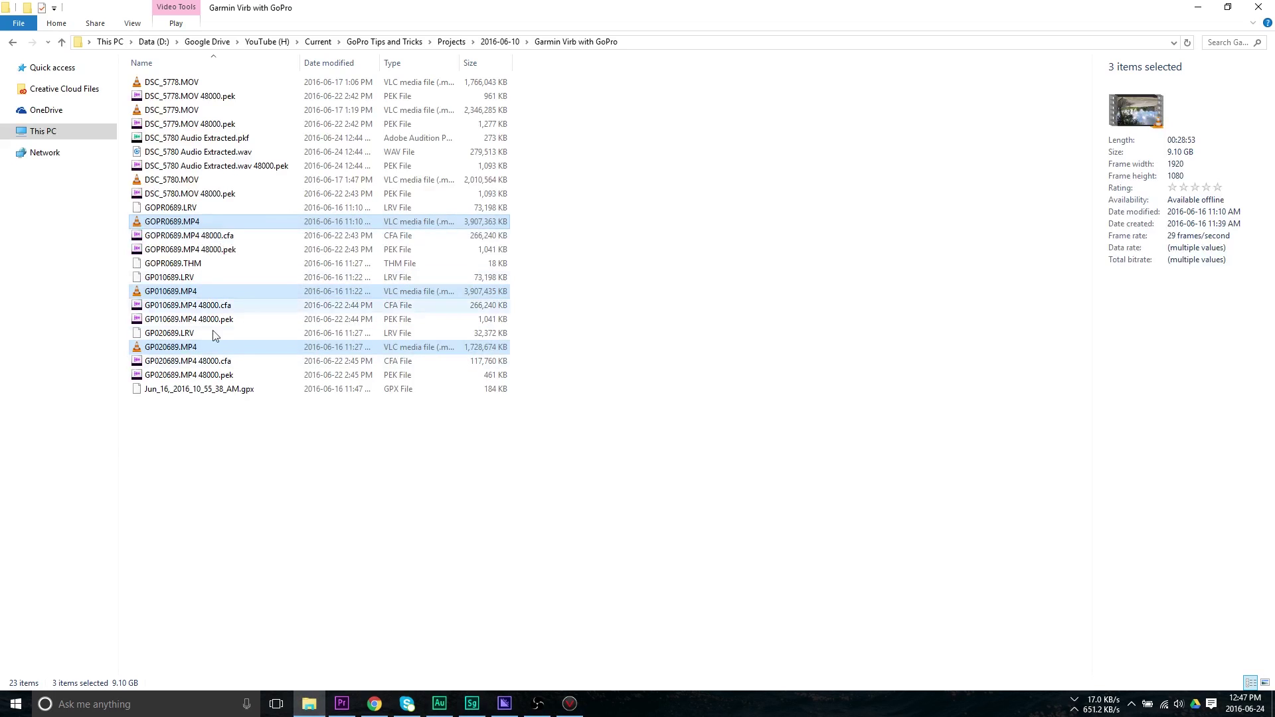
click(213, 391)
drag(213, 398, 565, 495)
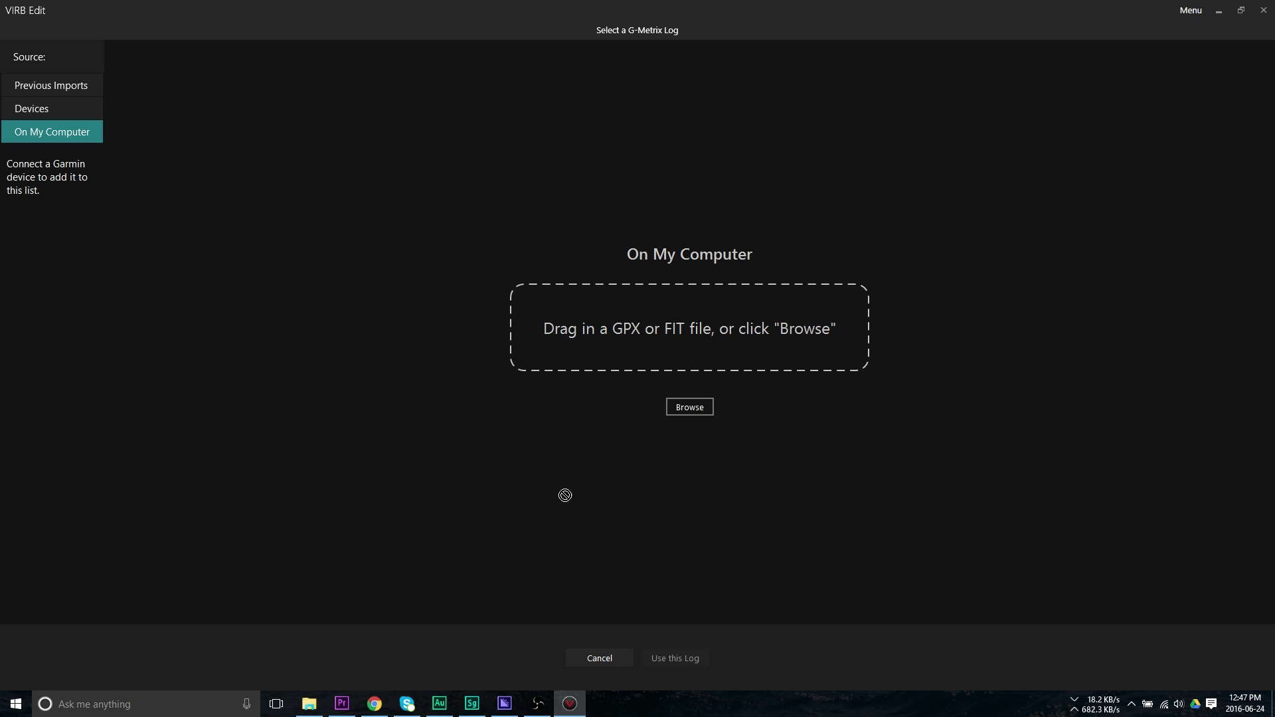
drag(590, 345, 591, 346)
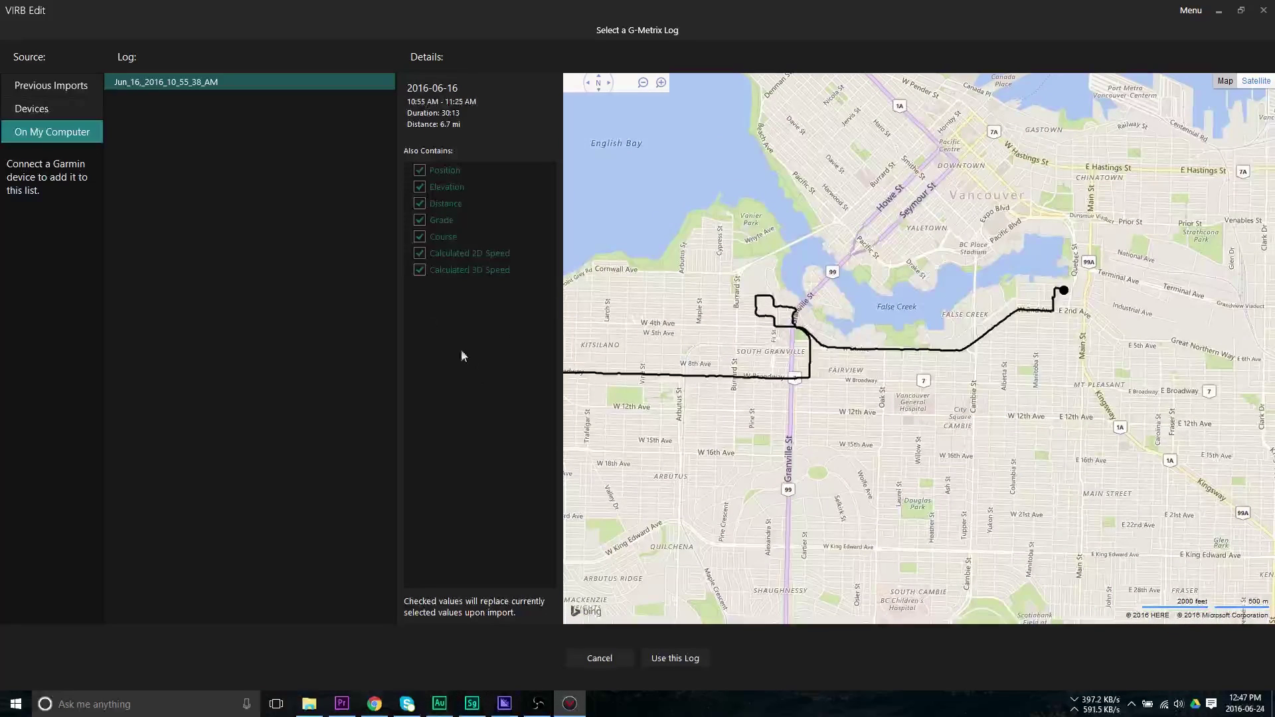
click(682, 659)
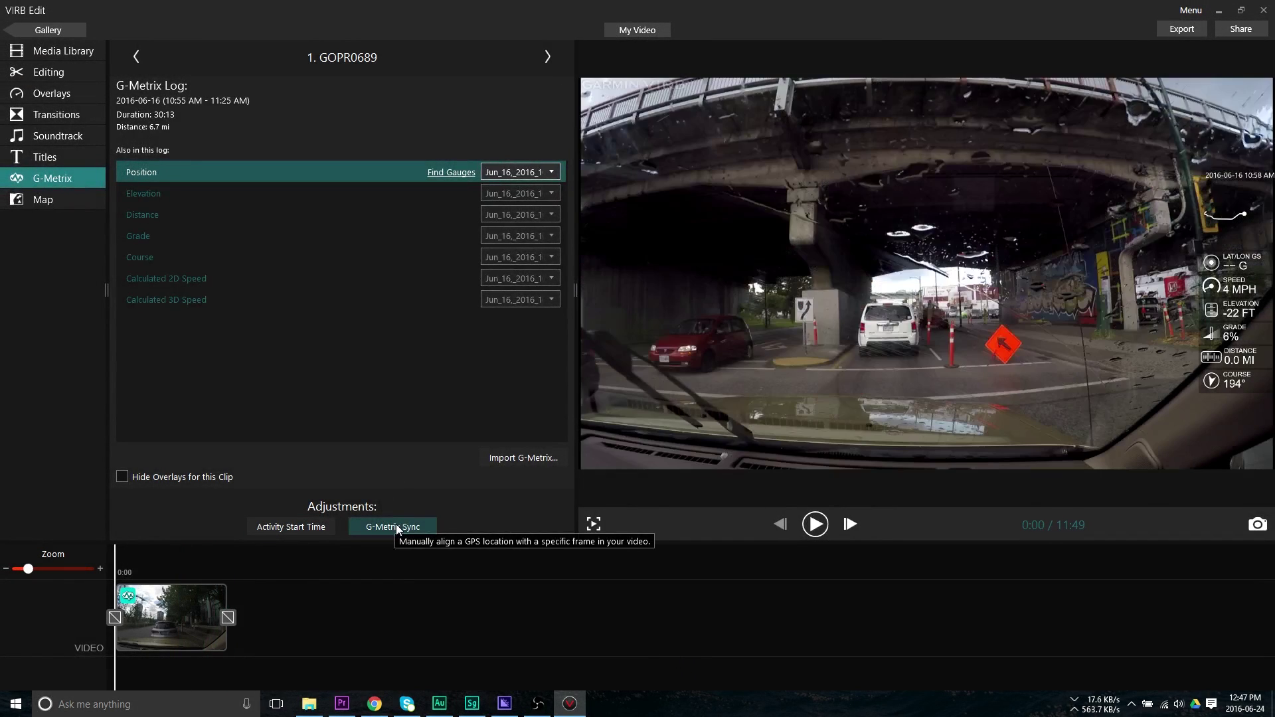
Step: Open G-Metrix Sync to manually align the June 16 log with GOPR0689
click(396, 523)
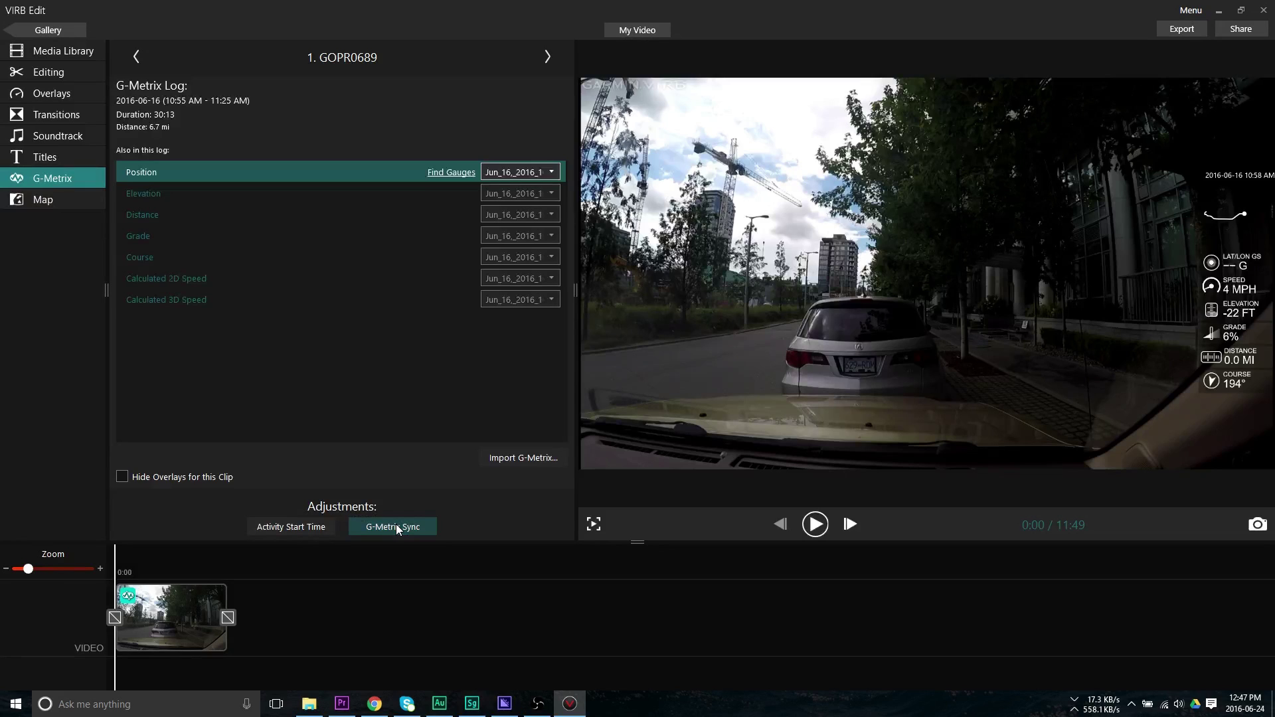
Step: Pair video frame 4:14 with log position 5:39 on the route map and accept the sync
click(395, 523)
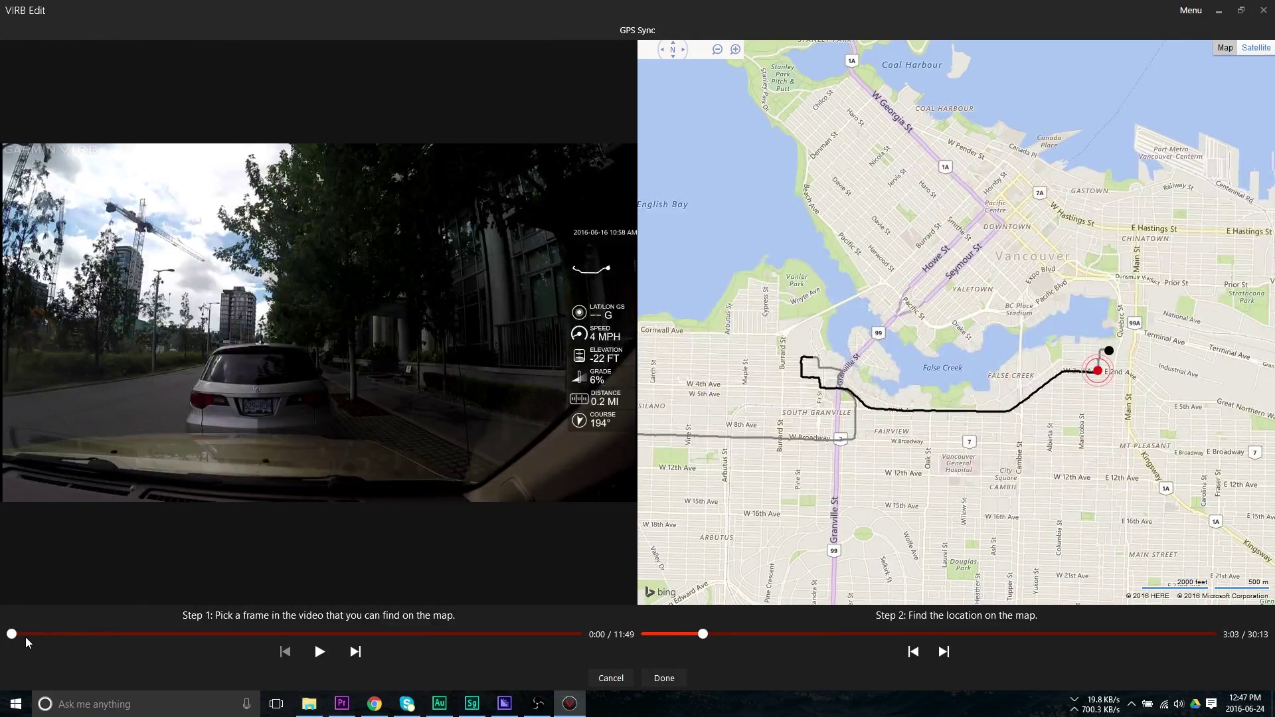
drag(12, 635, 215, 616)
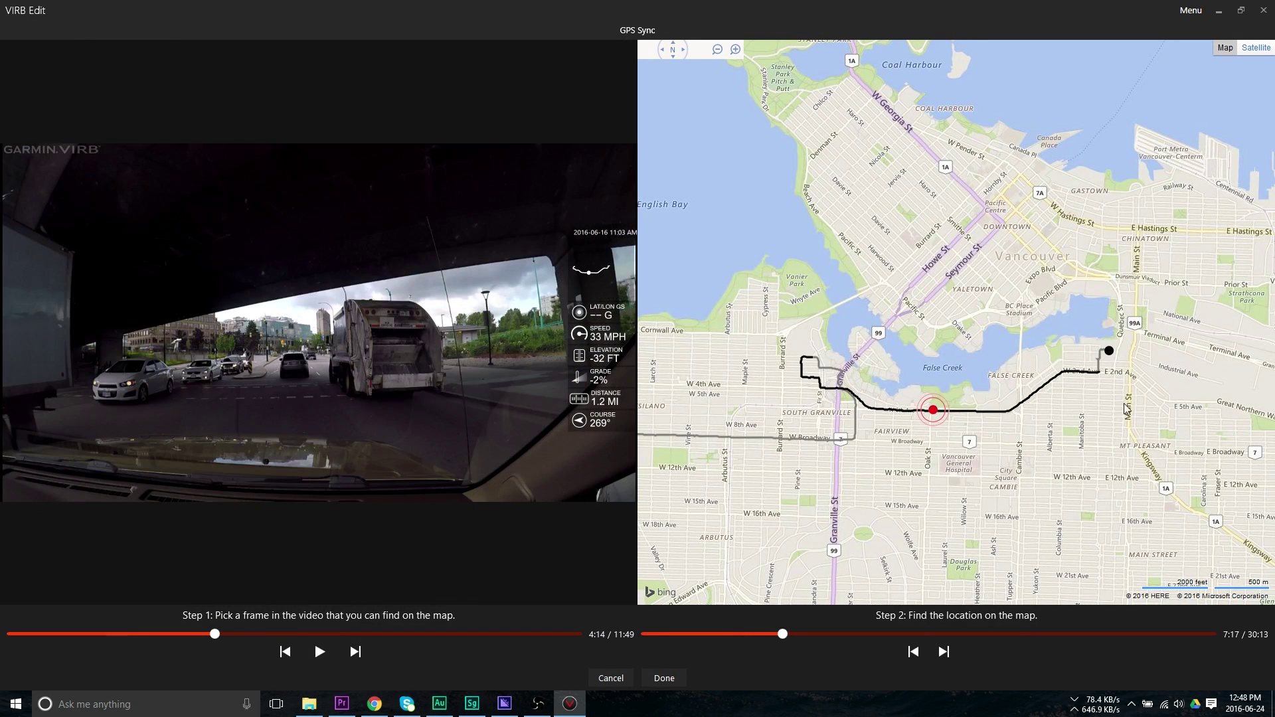
drag(785, 636, 763, 642)
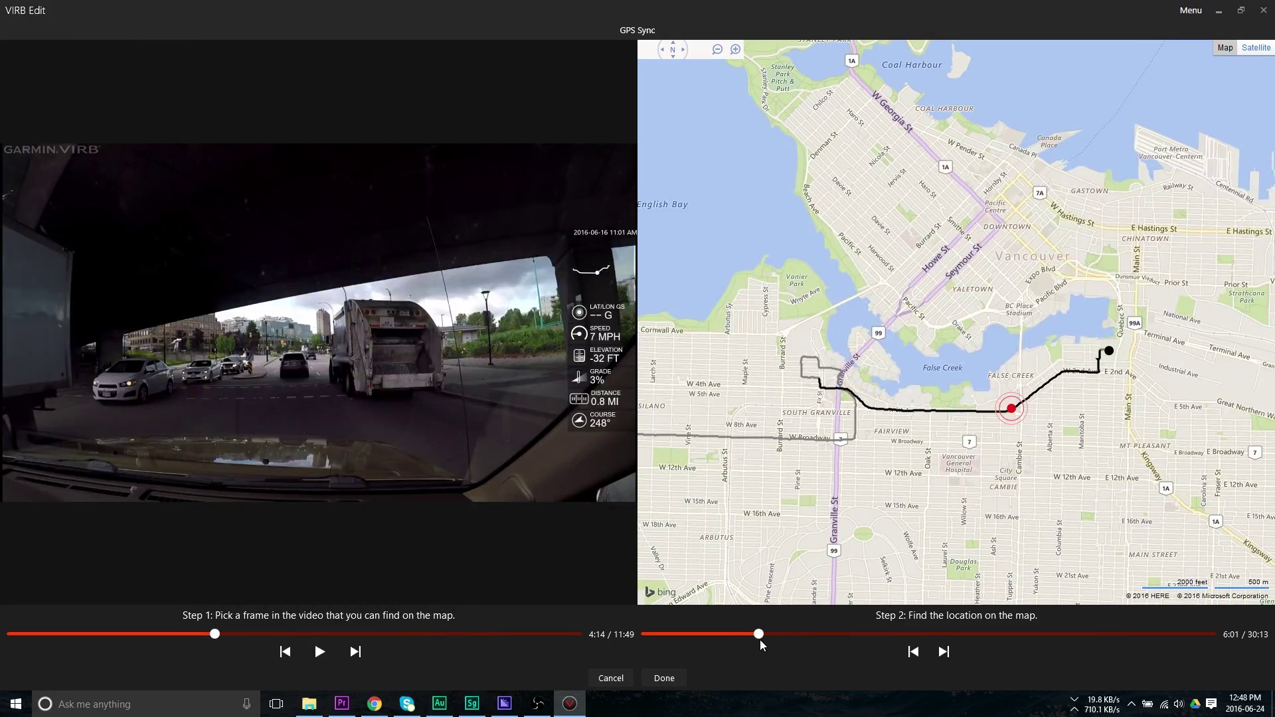
drag(756, 643, 752, 647)
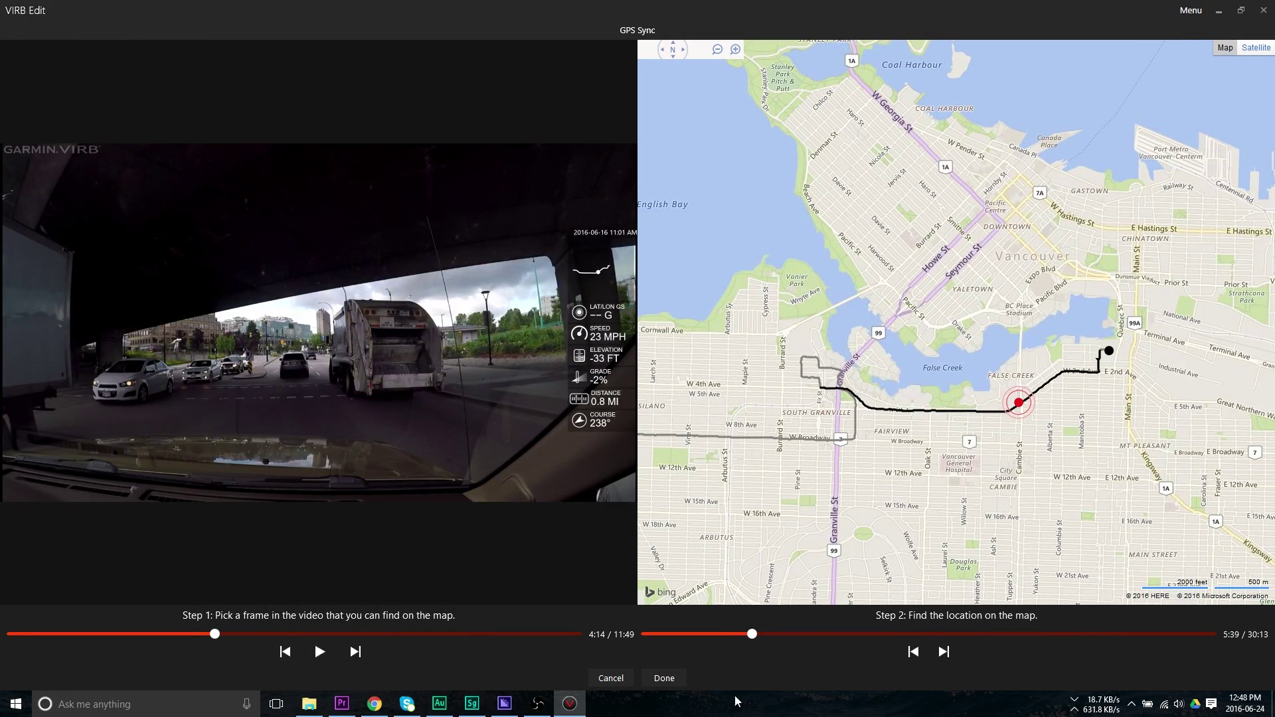
click(650, 677)
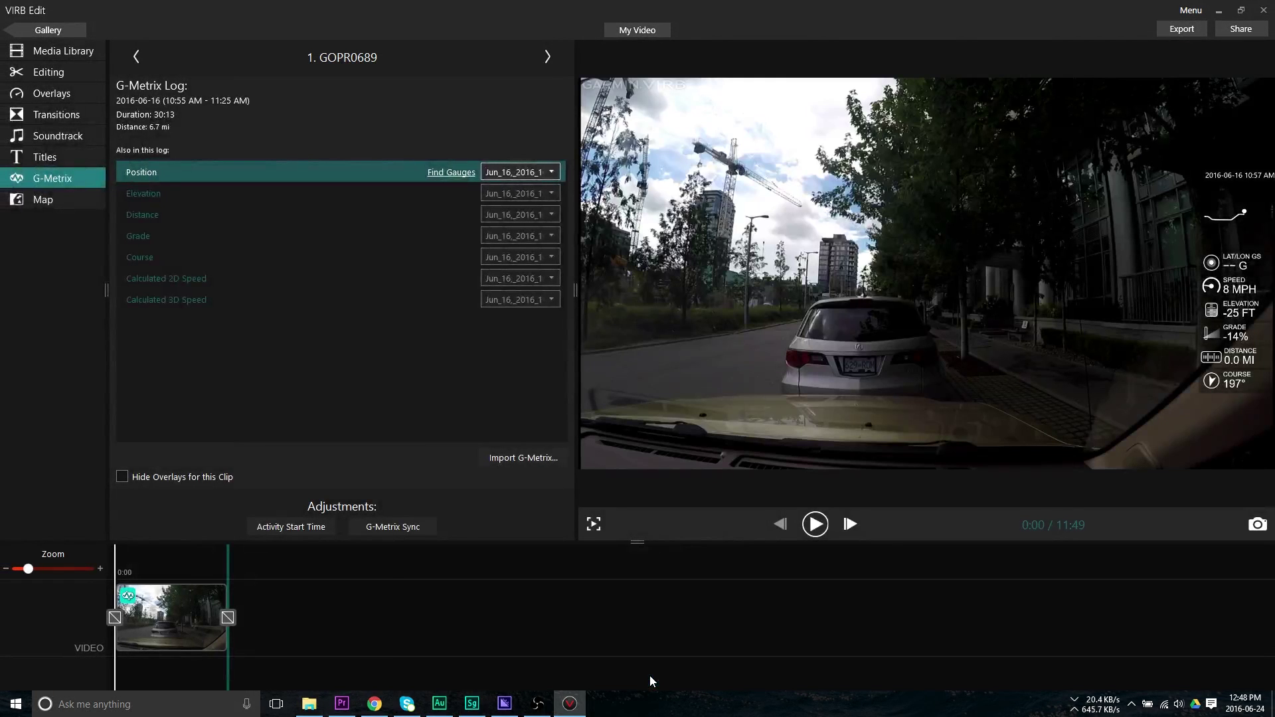
Step: Move the playhead to 5:29 to check the gauges reading 34 MPH
drag(181, 558, 168, 551)
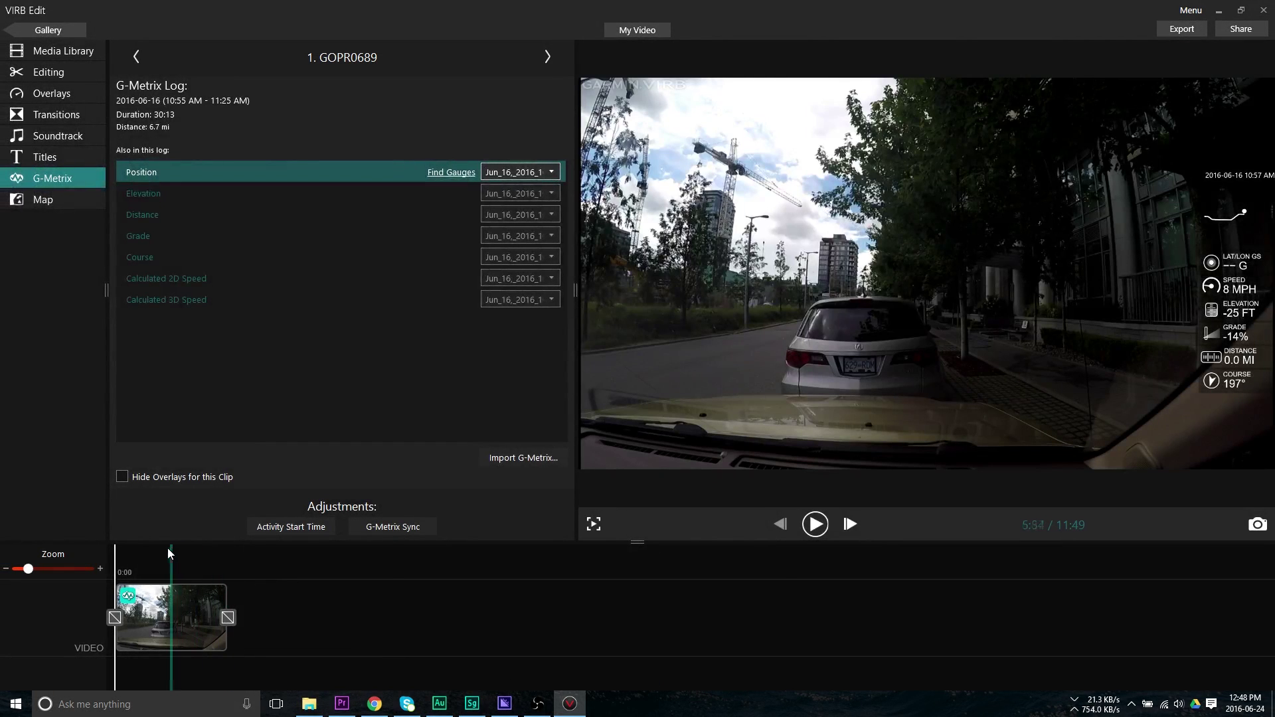
click(335, 601)
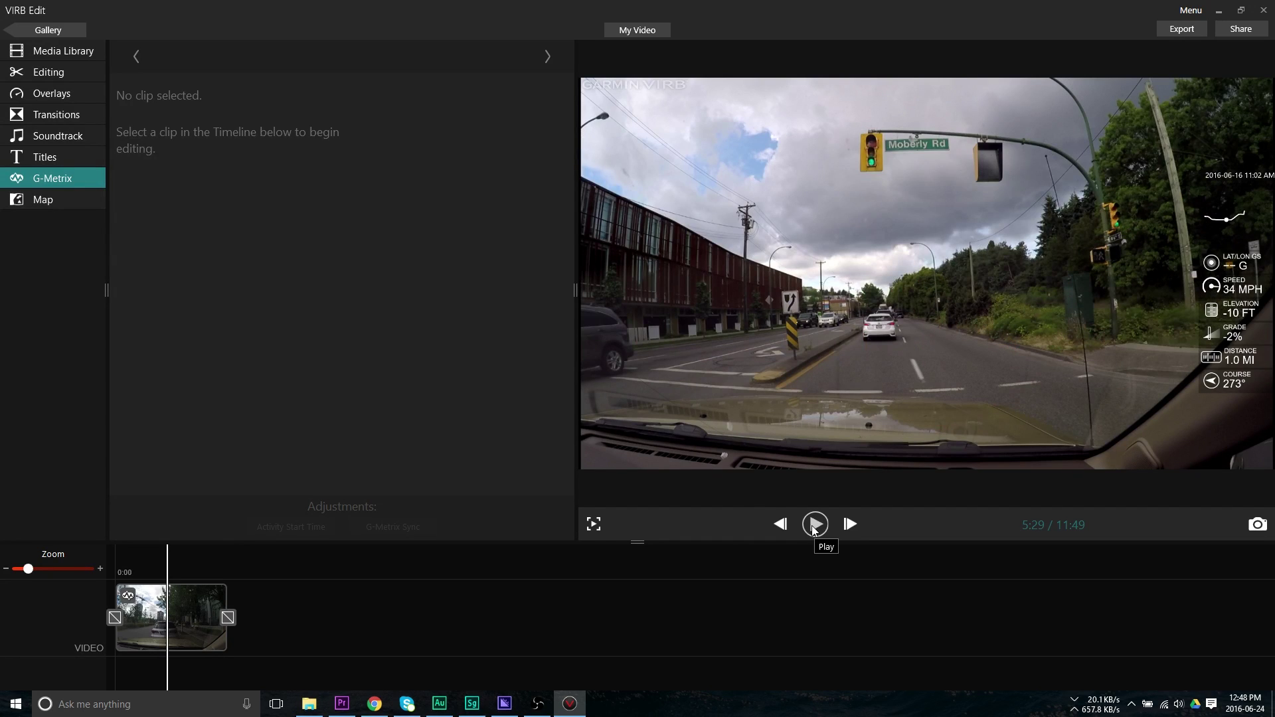
Step: Preview several overlay templates, skip the lap-data prompt, and apply the bottom course/elevation/pace/speed bar
click(68, 97)
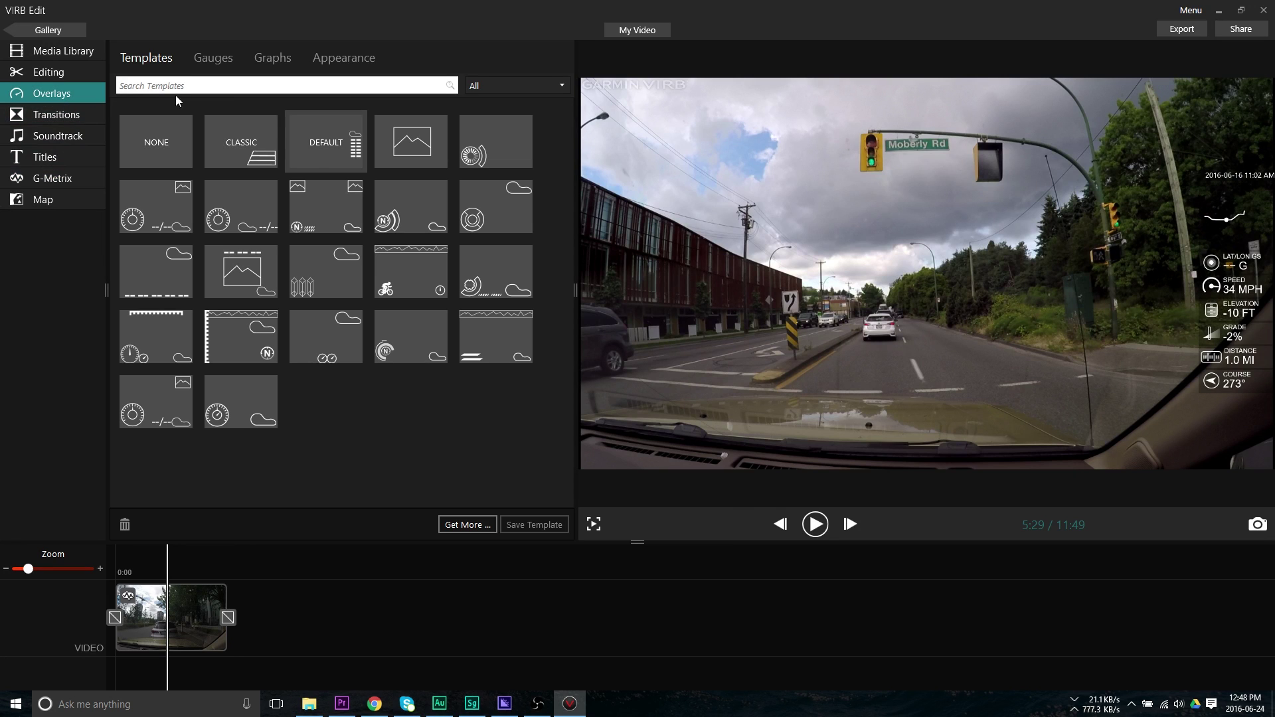
click(417, 144)
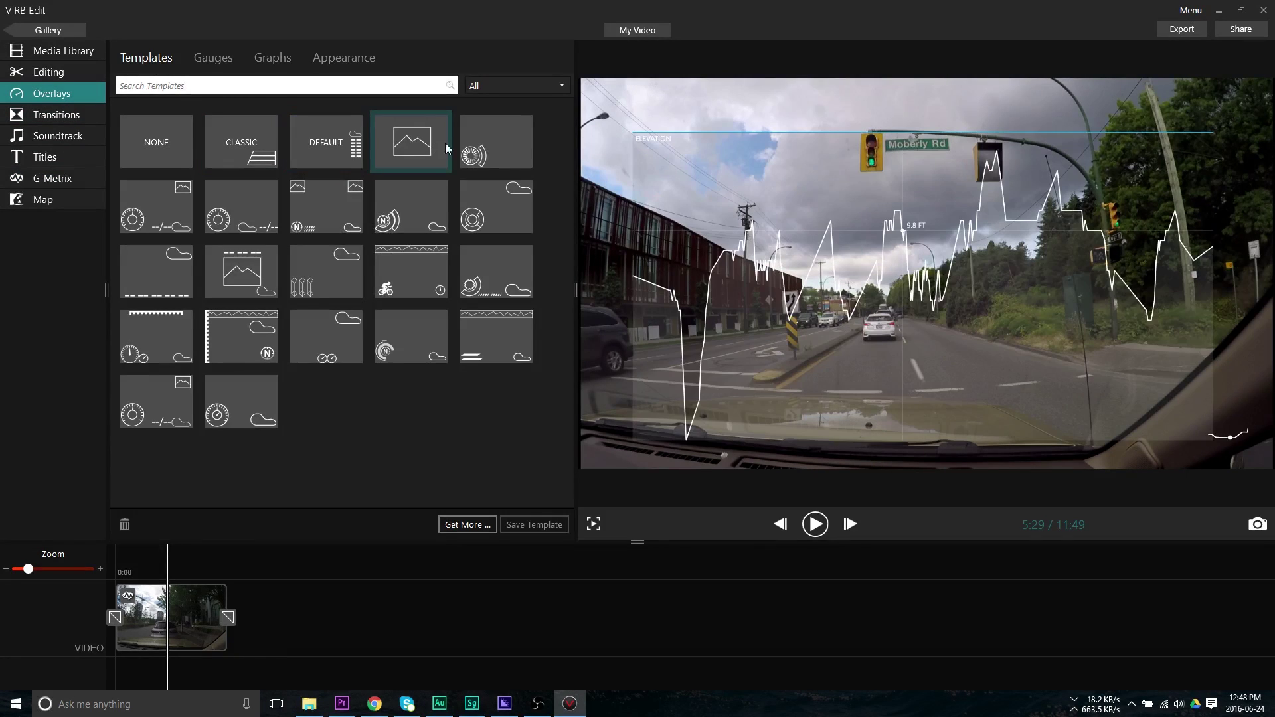
click(491, 146)
mouse_move(498, 218)
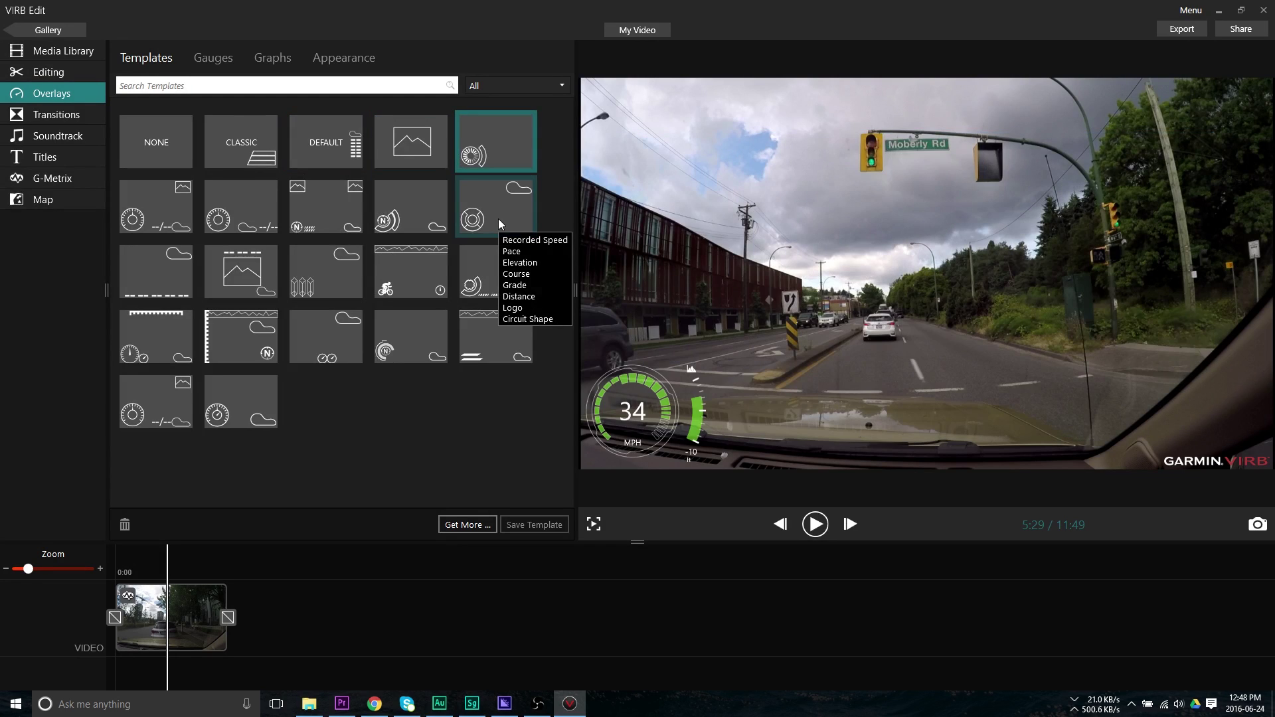
click(500, 219)
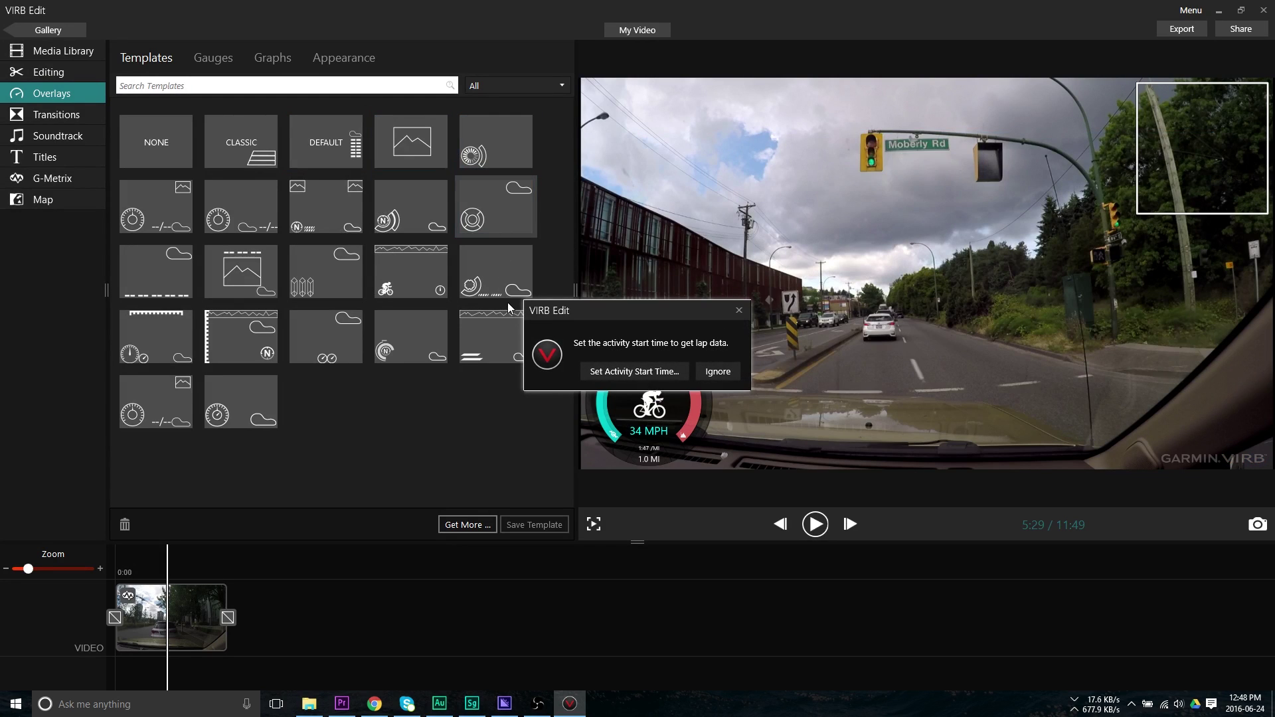
click(697, 375)
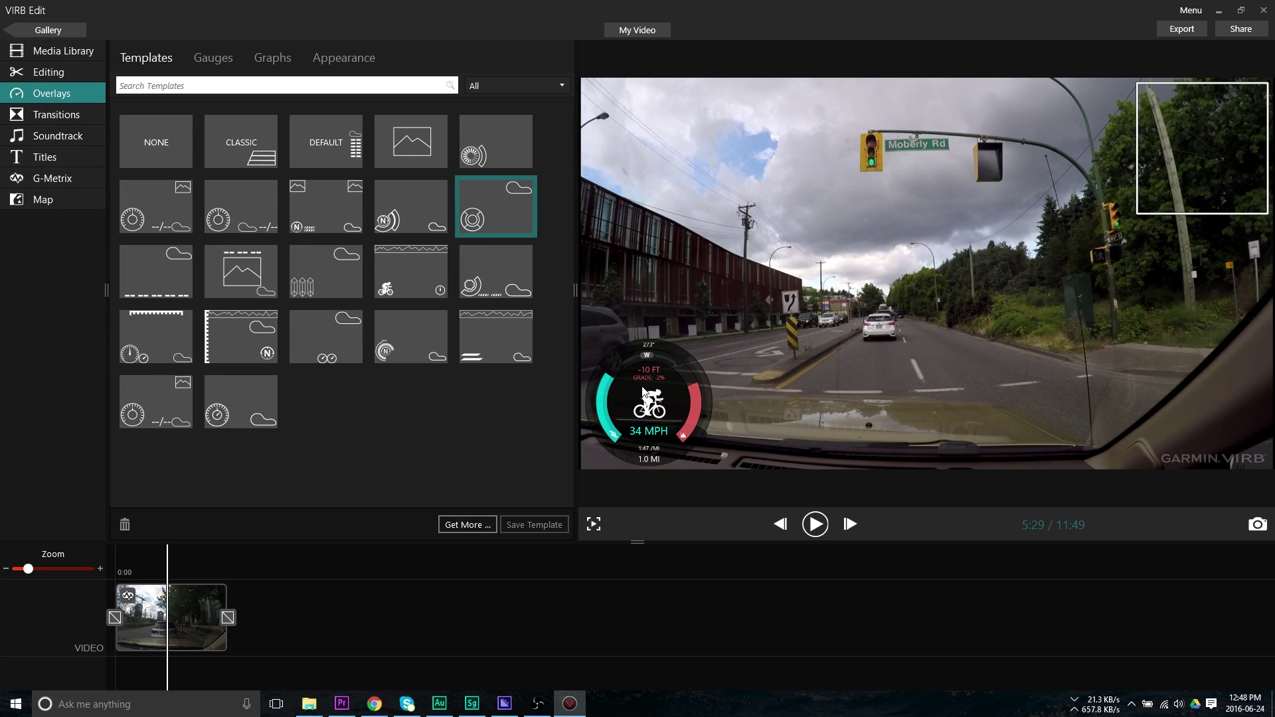
click(330, 209)
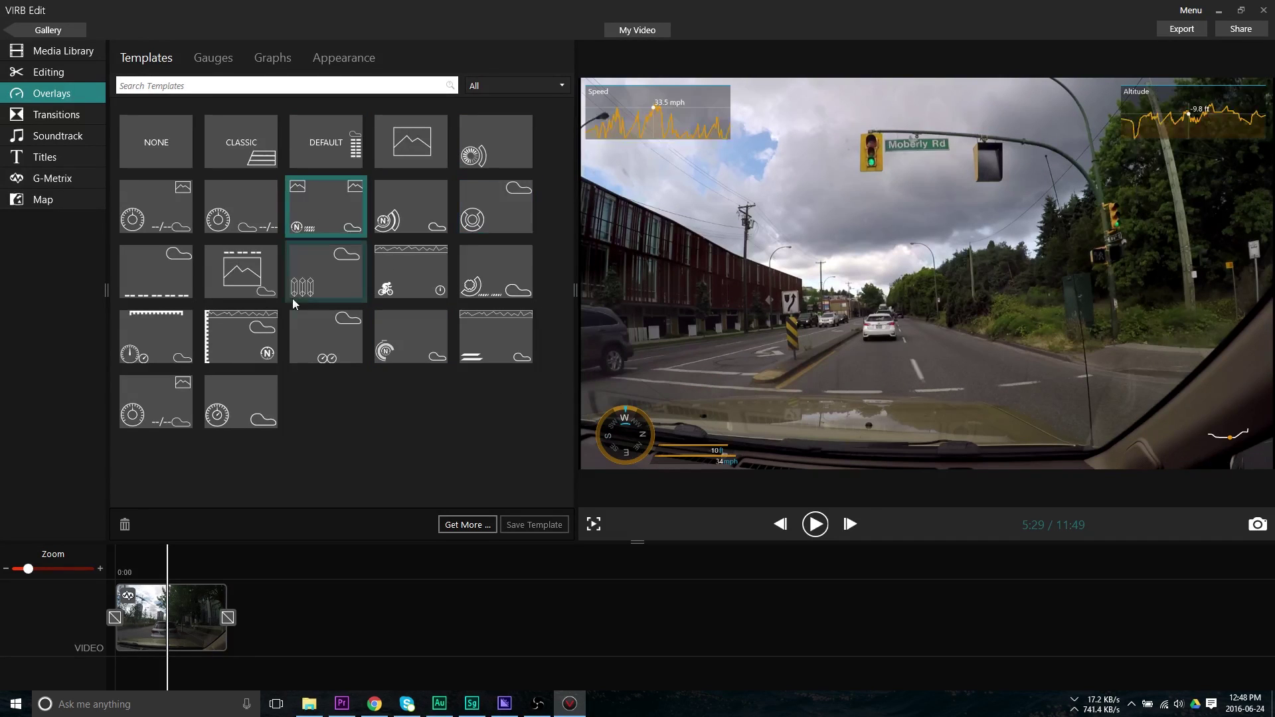
click(328, 280)
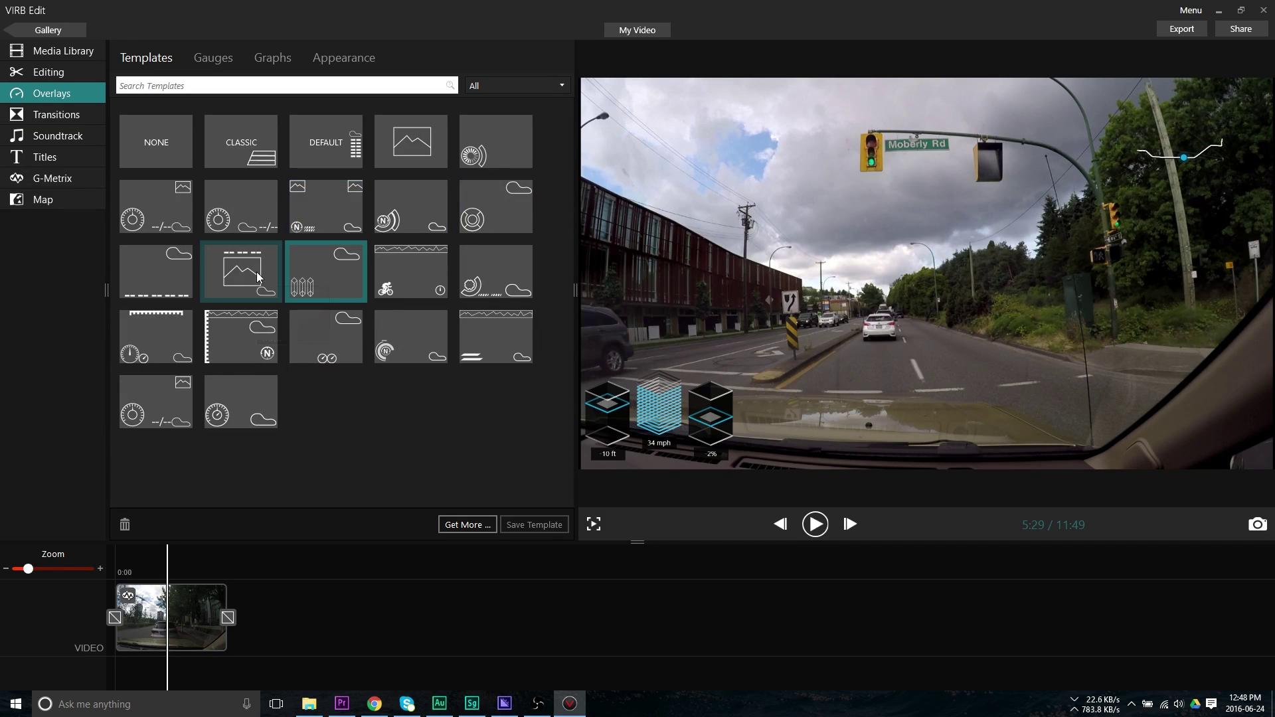
click(259, 278)
click(170, 303)
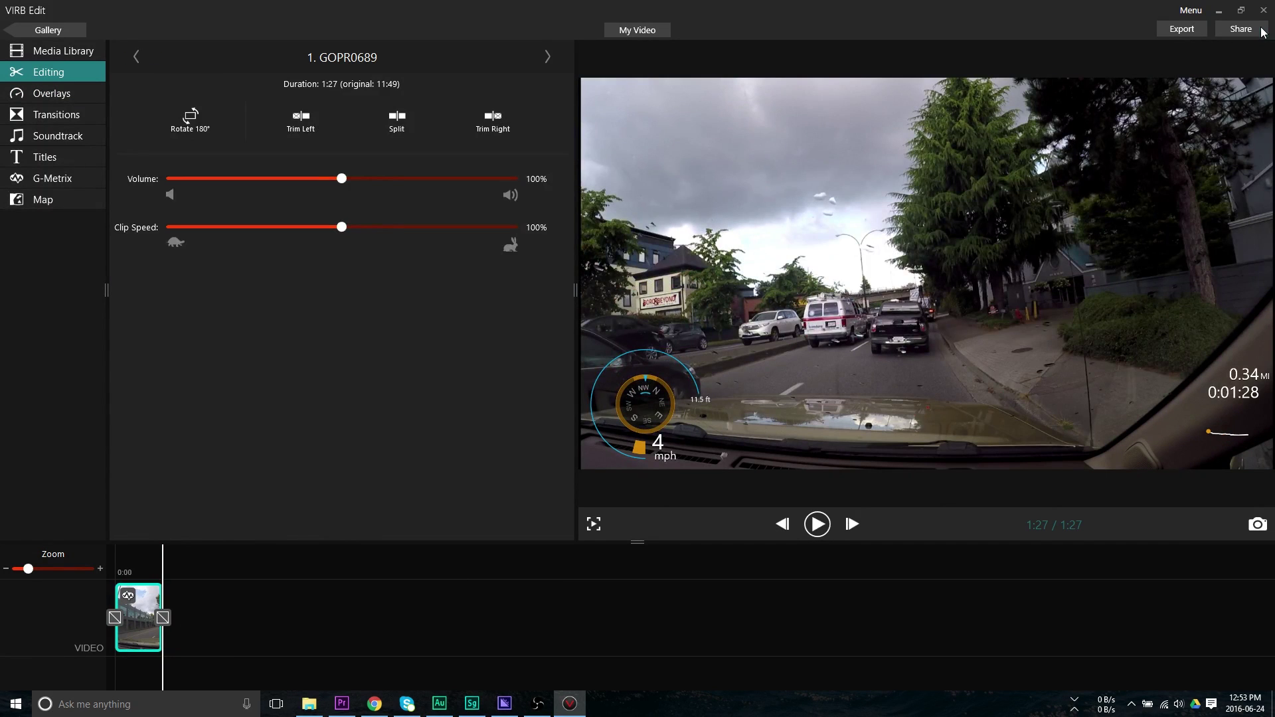
Step: Export the project to MP4 at the default HD 1080p, 30 FPS, Medium quality settings
click(1184, 30)
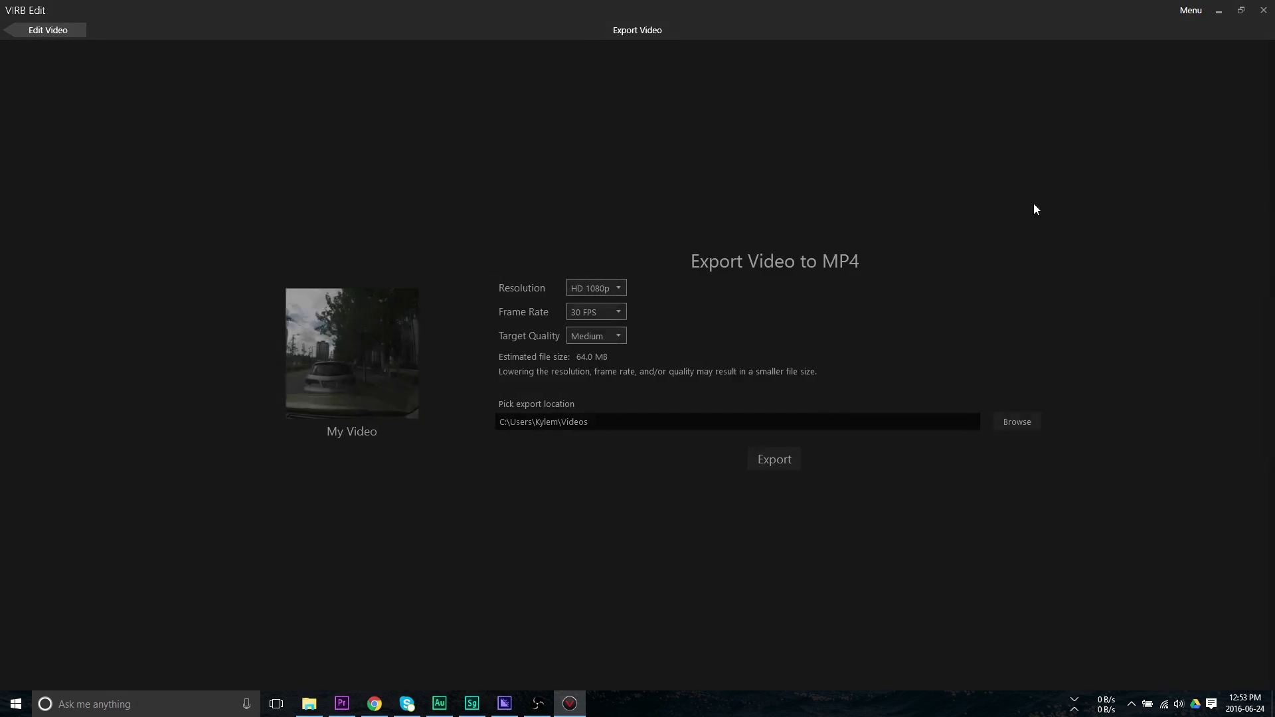
click(774, 463)
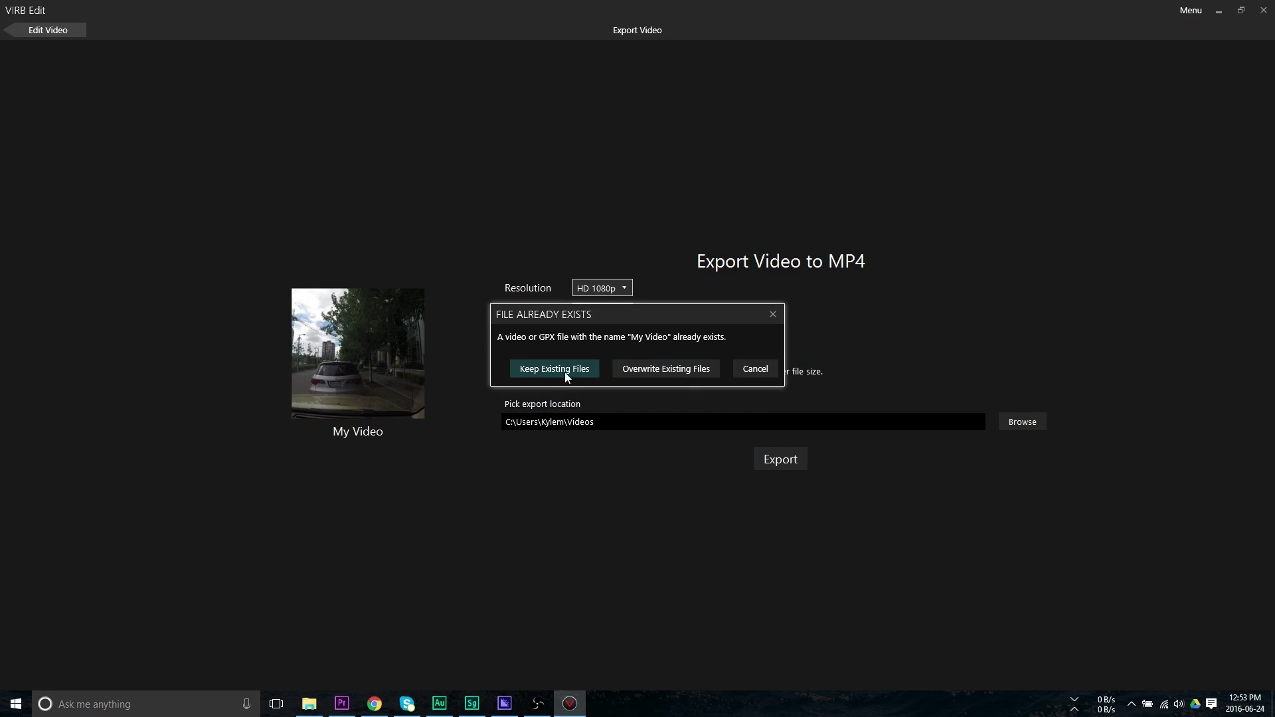
Step: Choose to overwrite the existing My Video file so the MP4 export proceeds
click(644, 370)
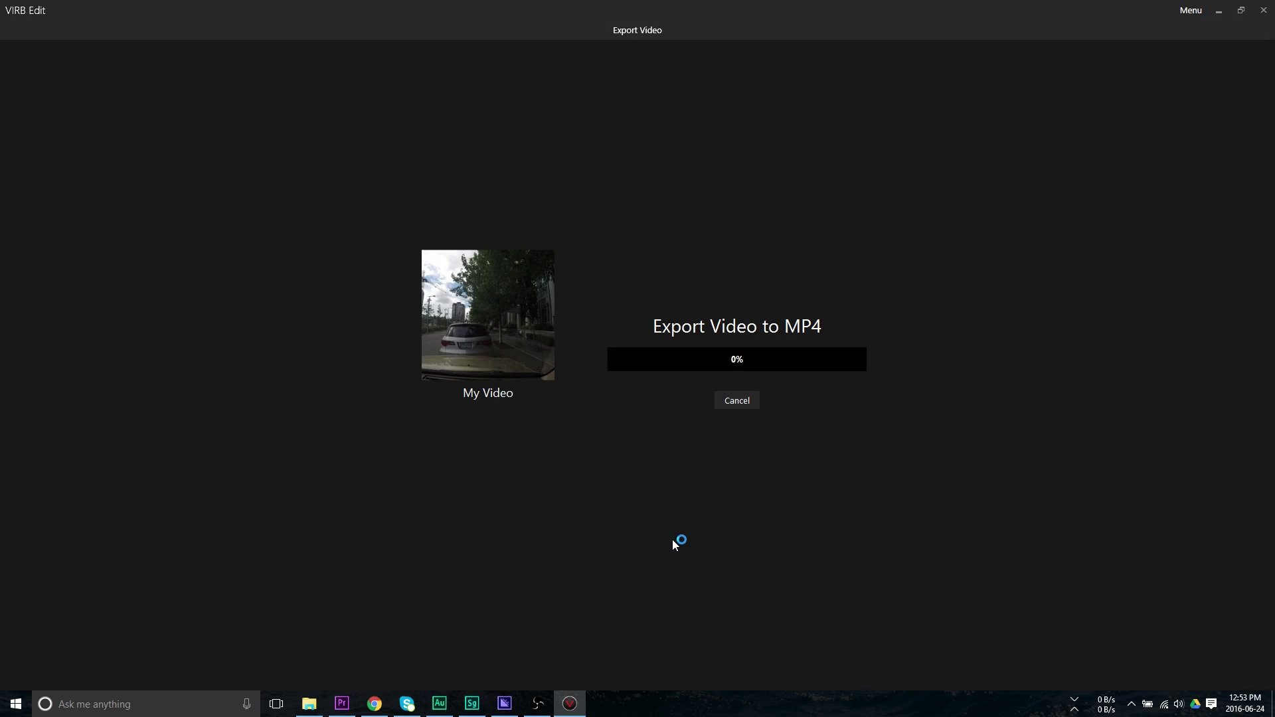